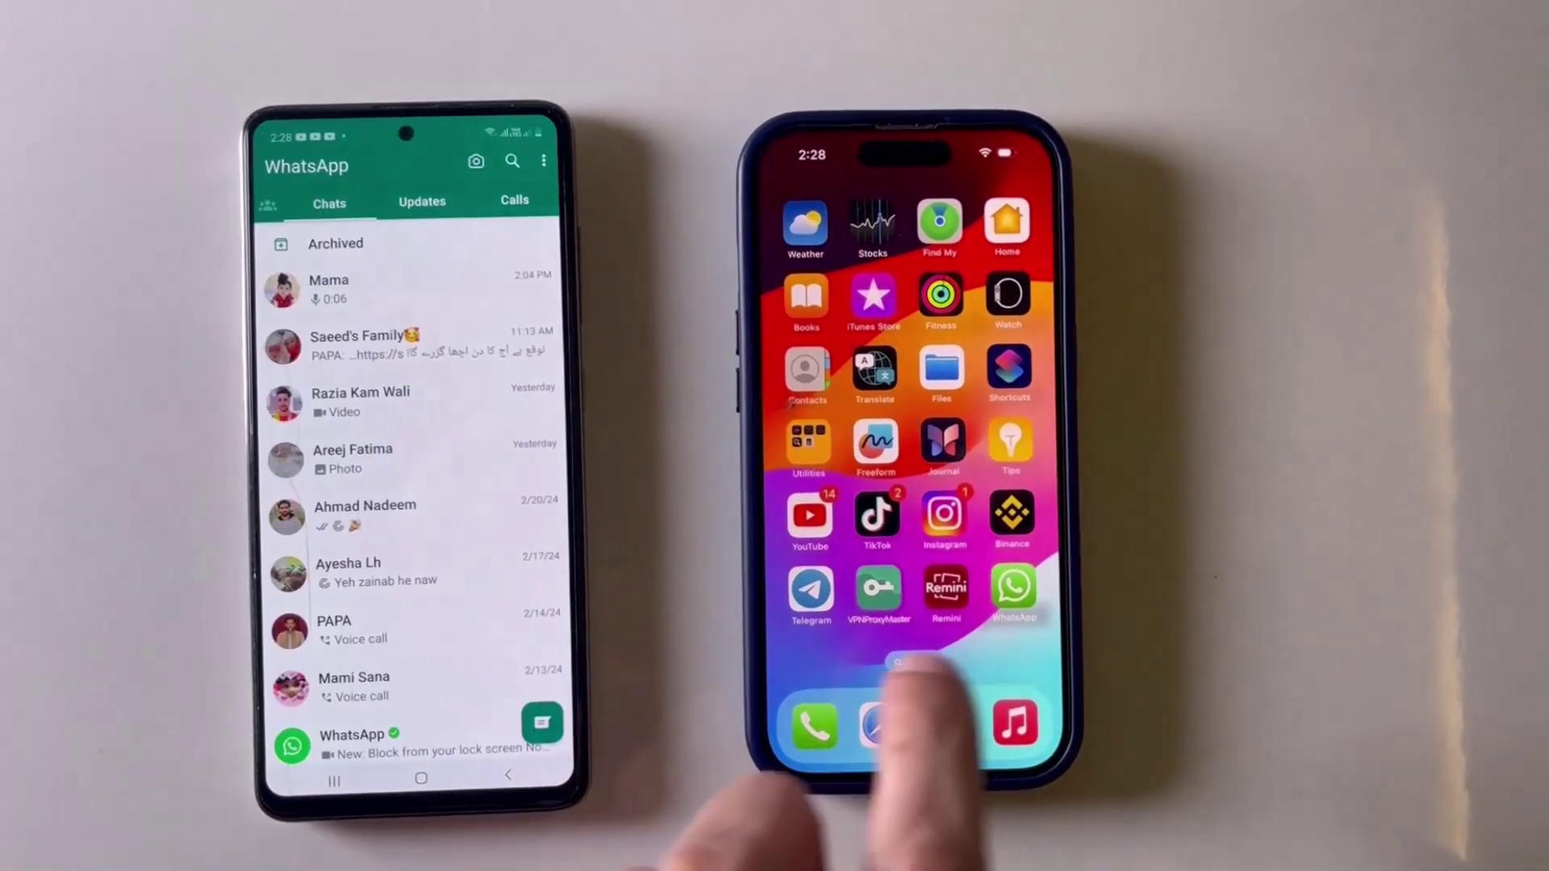
Step: Open WhatsApp on the iPhone to show it has no chats, and browse the Android chat list
click(1014, 587)
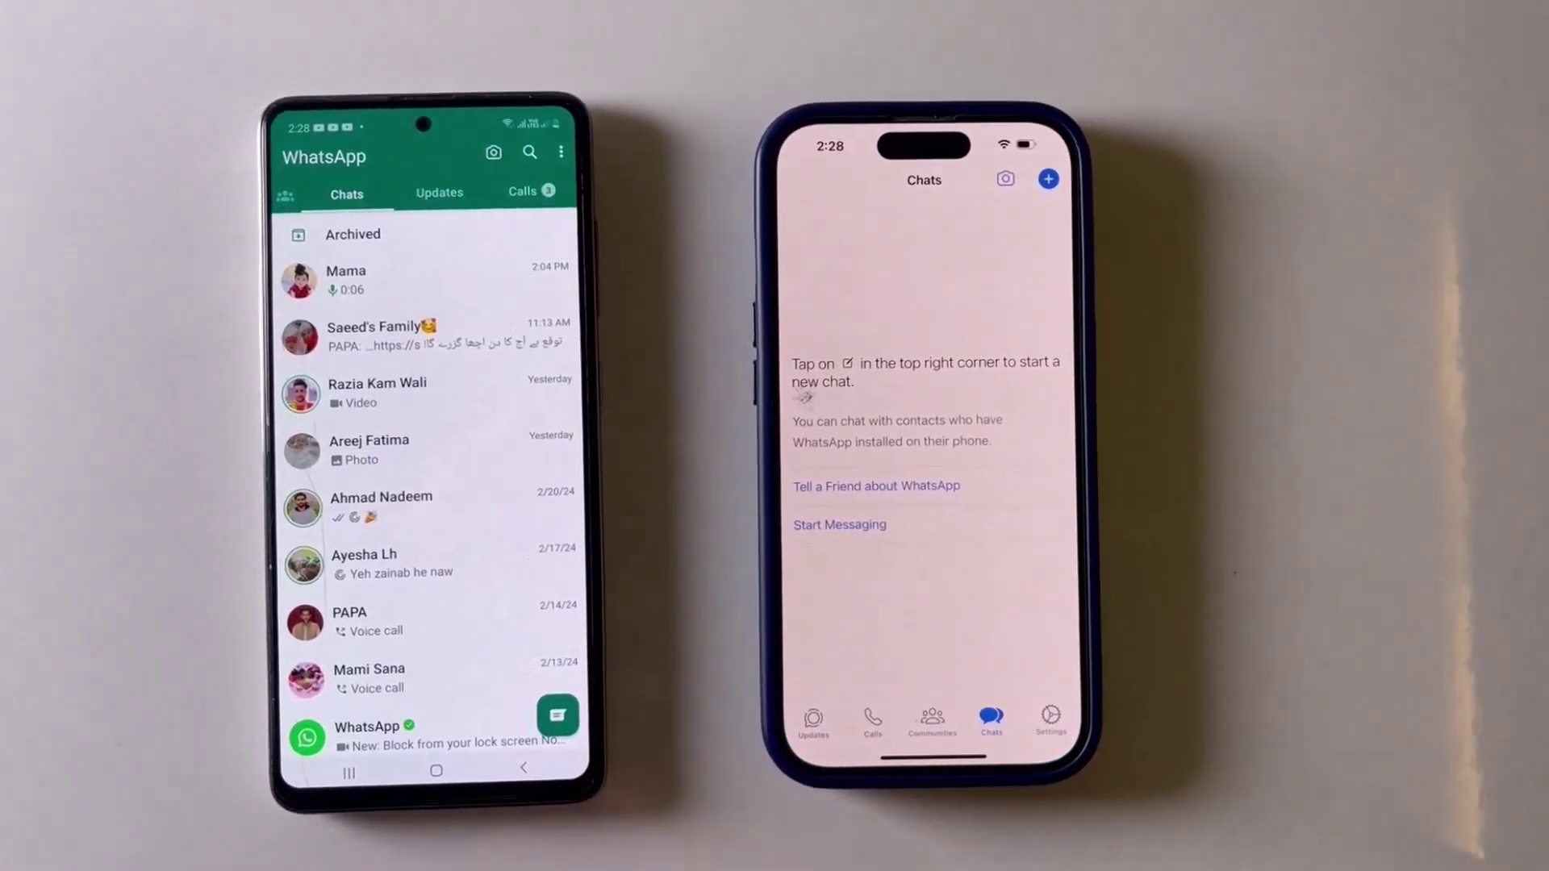
scroll(318, 565, down, 10)
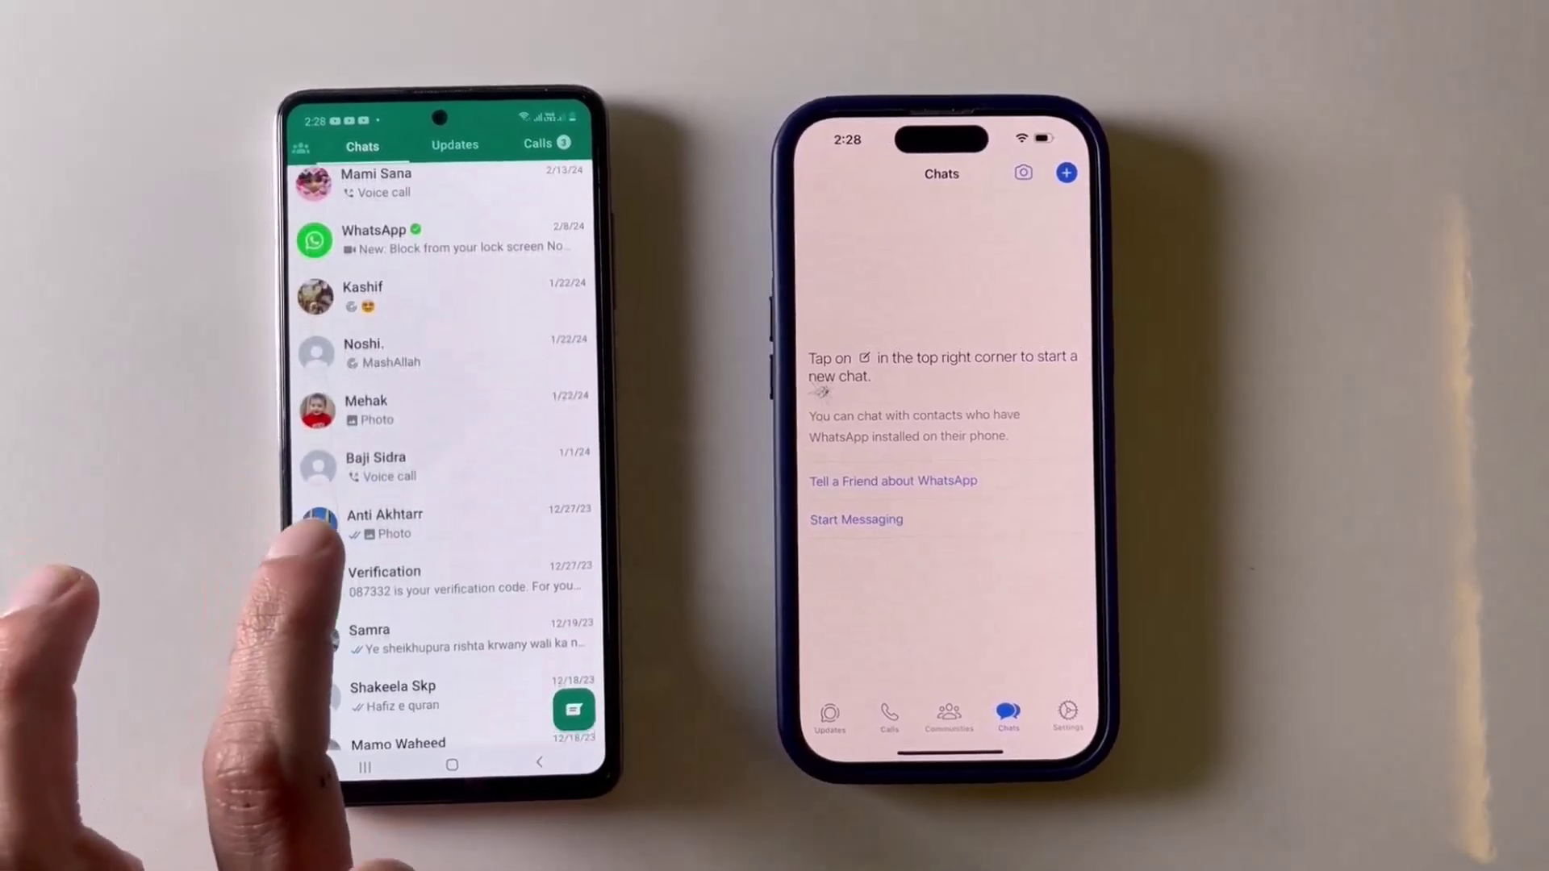
scroll(319, 536, up, 10)
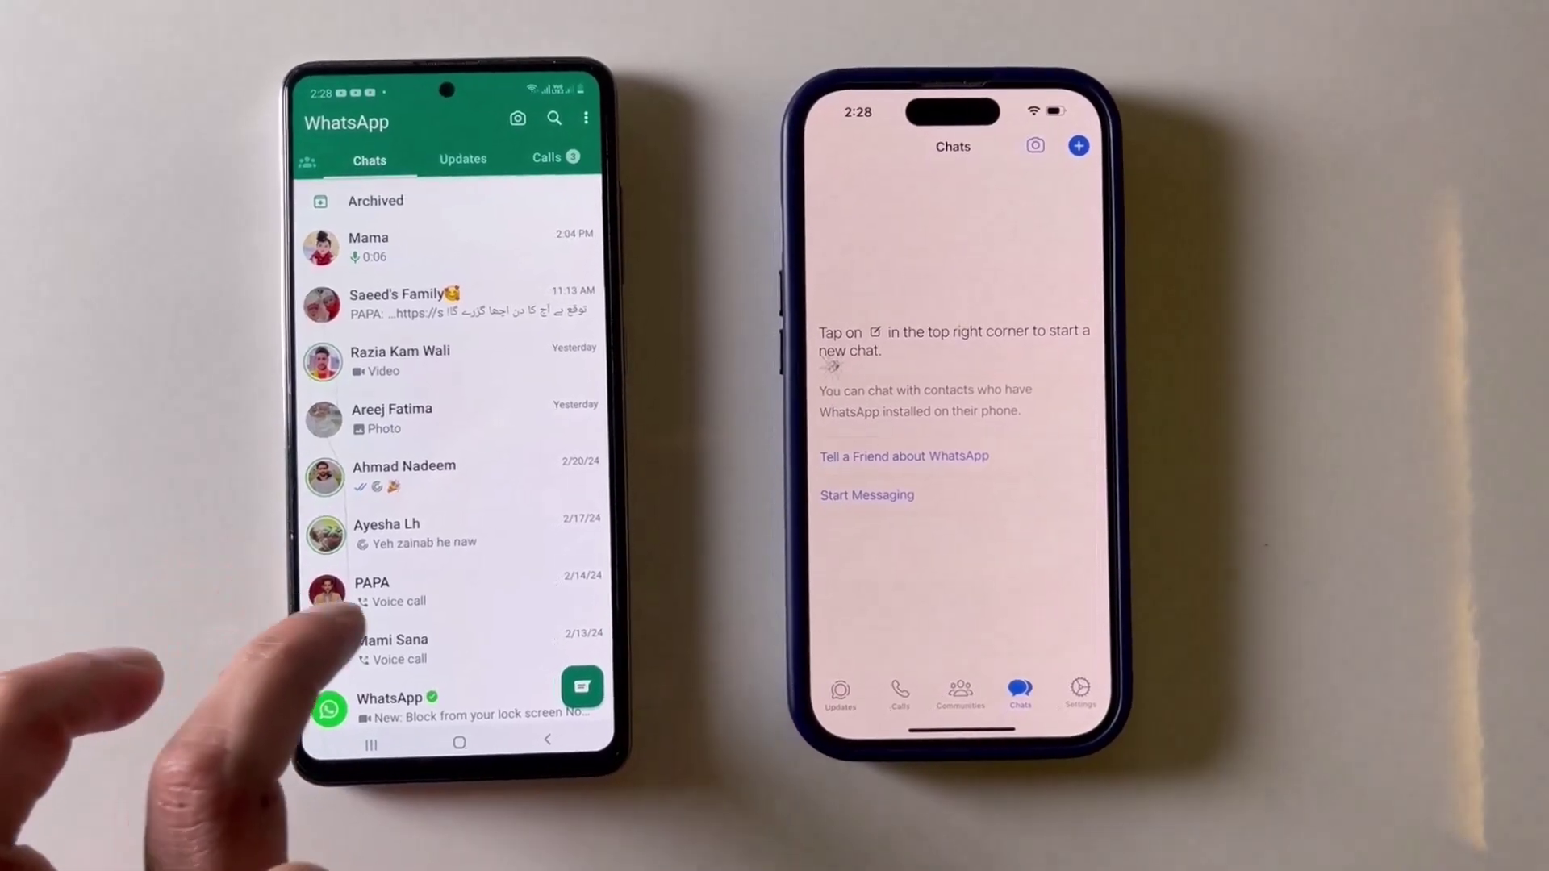
scroll(355, 621, down, 5)
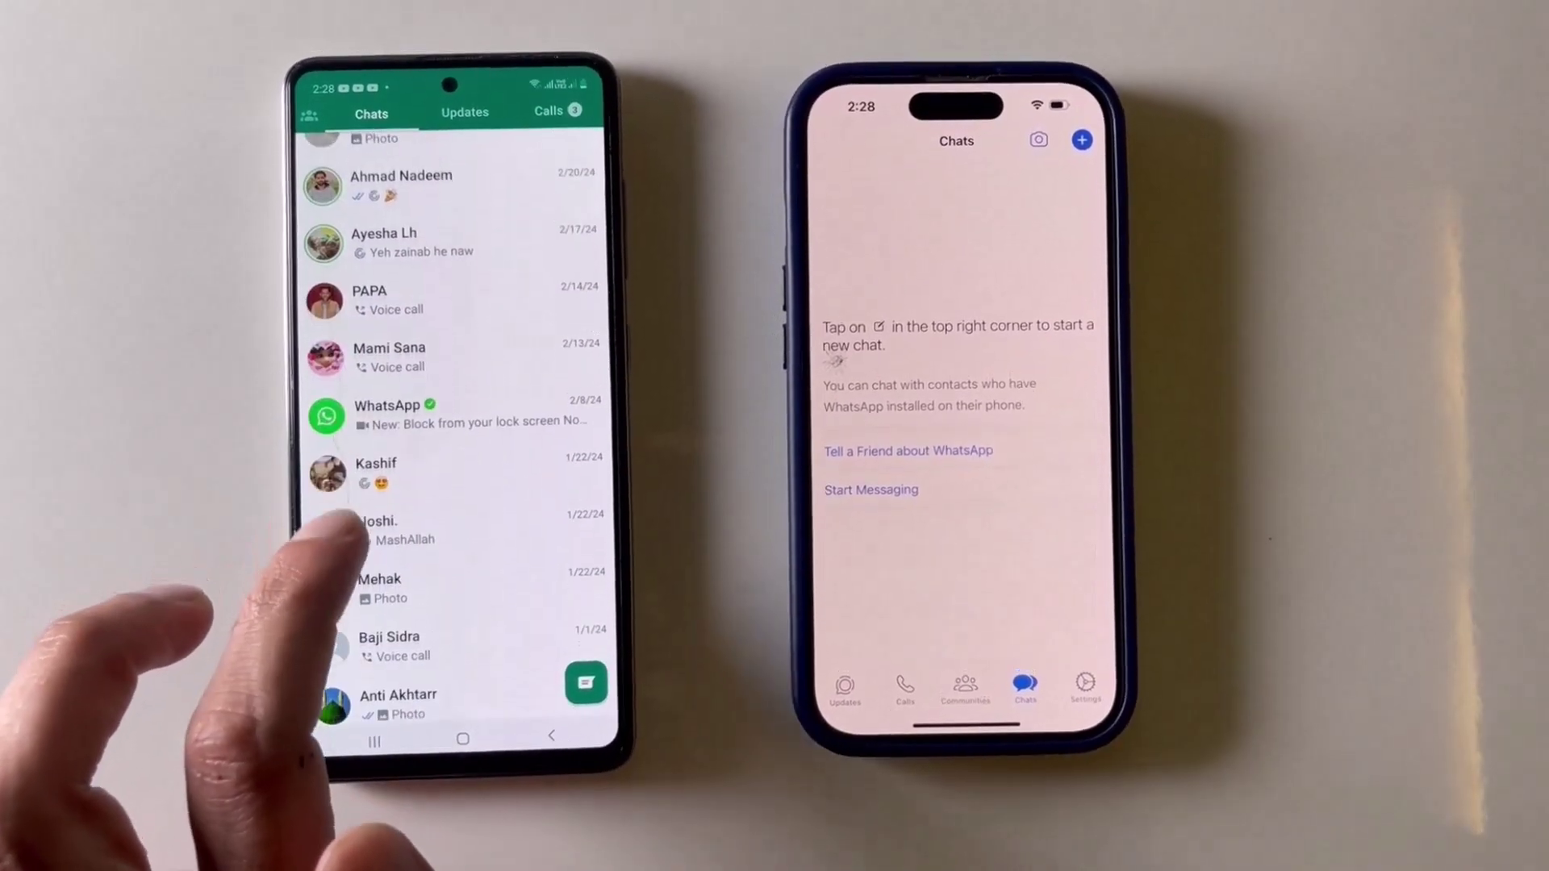
scroll(355, 484, up, 5)
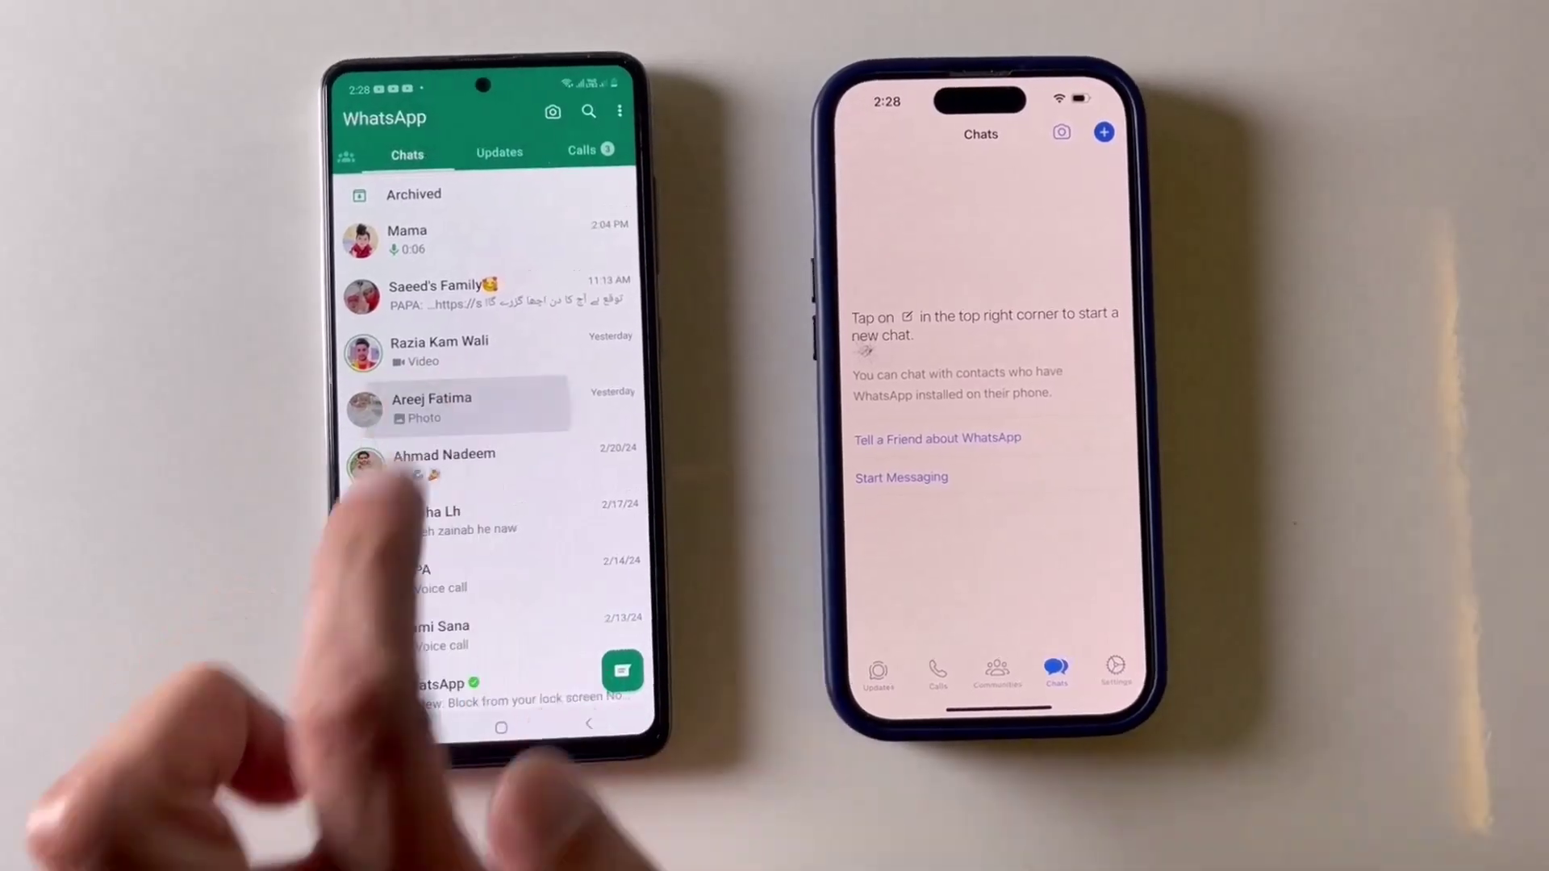
Step: Open a contact's chat on the Android phone and scroll through its shared photos
click(475, 403)
scroll(476, 565, down, 3)
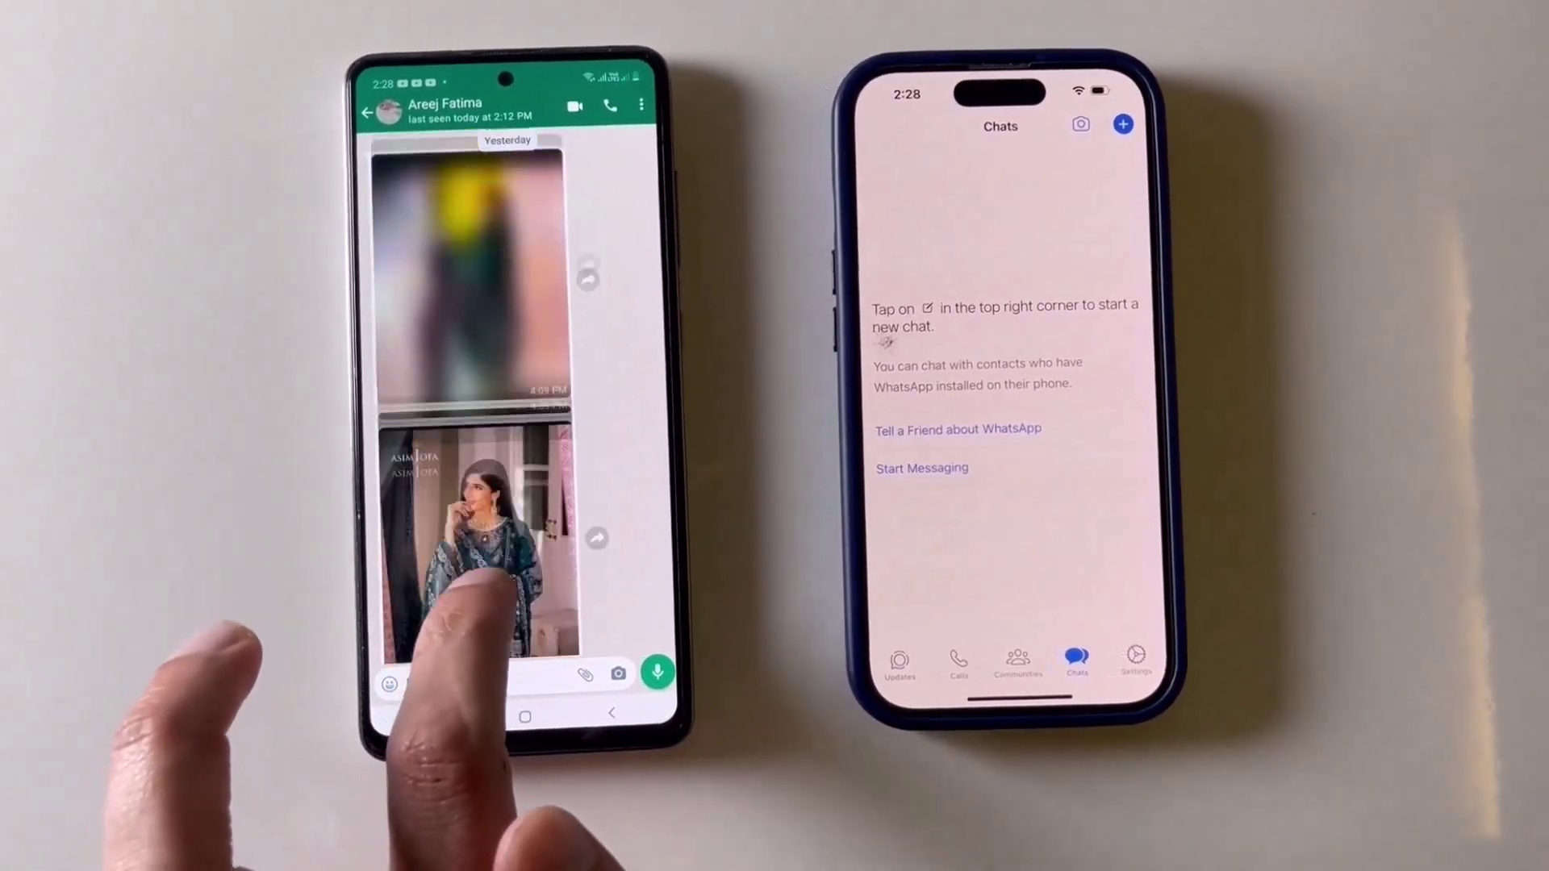
scroll(476, 525, down, 5)
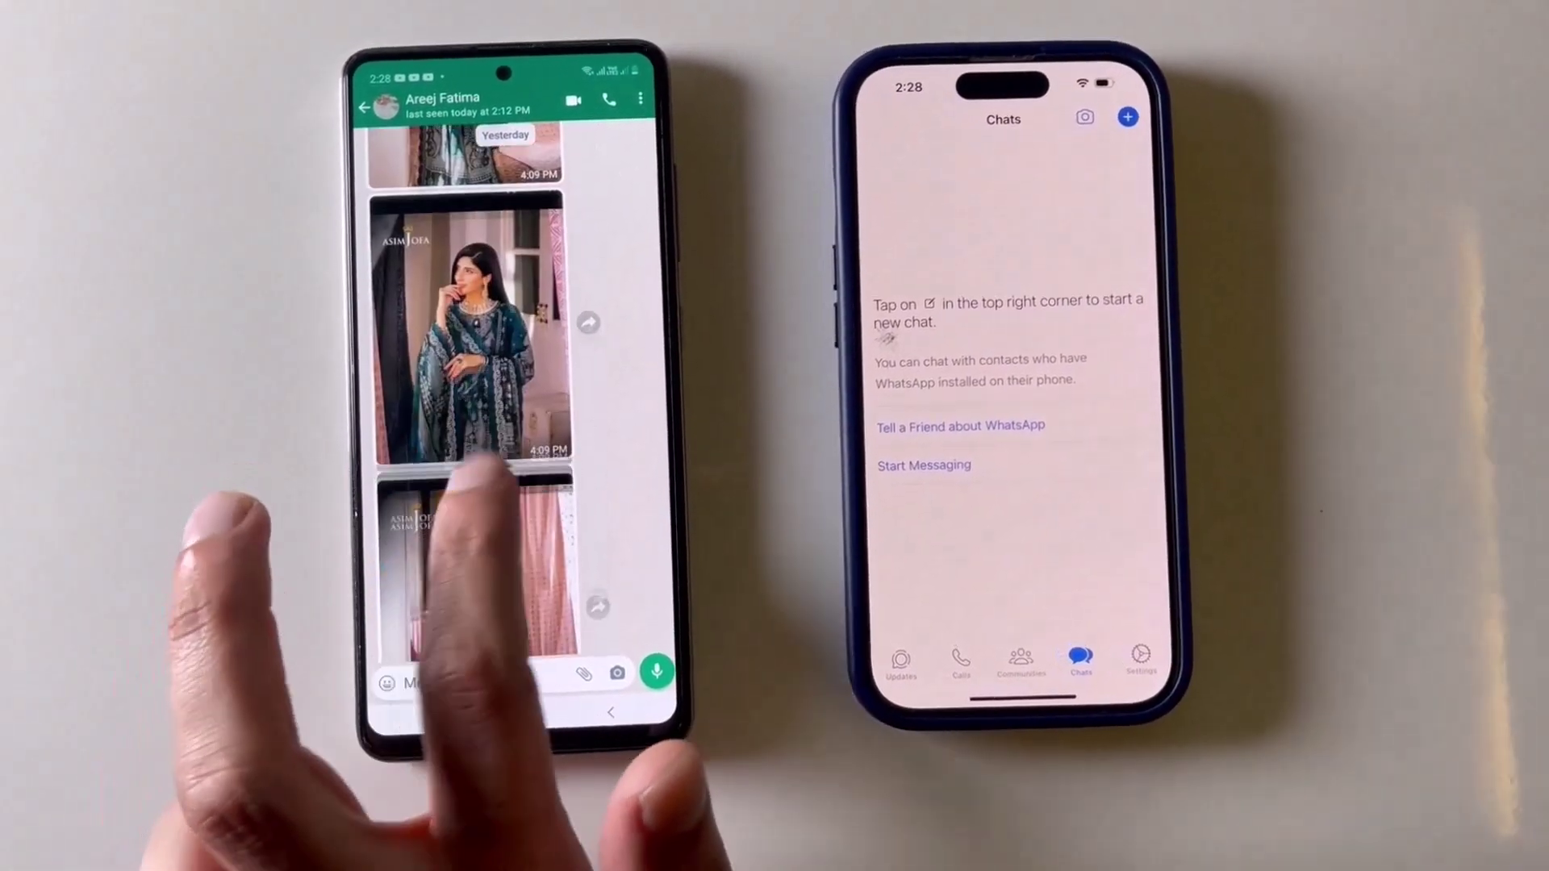
scroll(476, 484, down, 2)
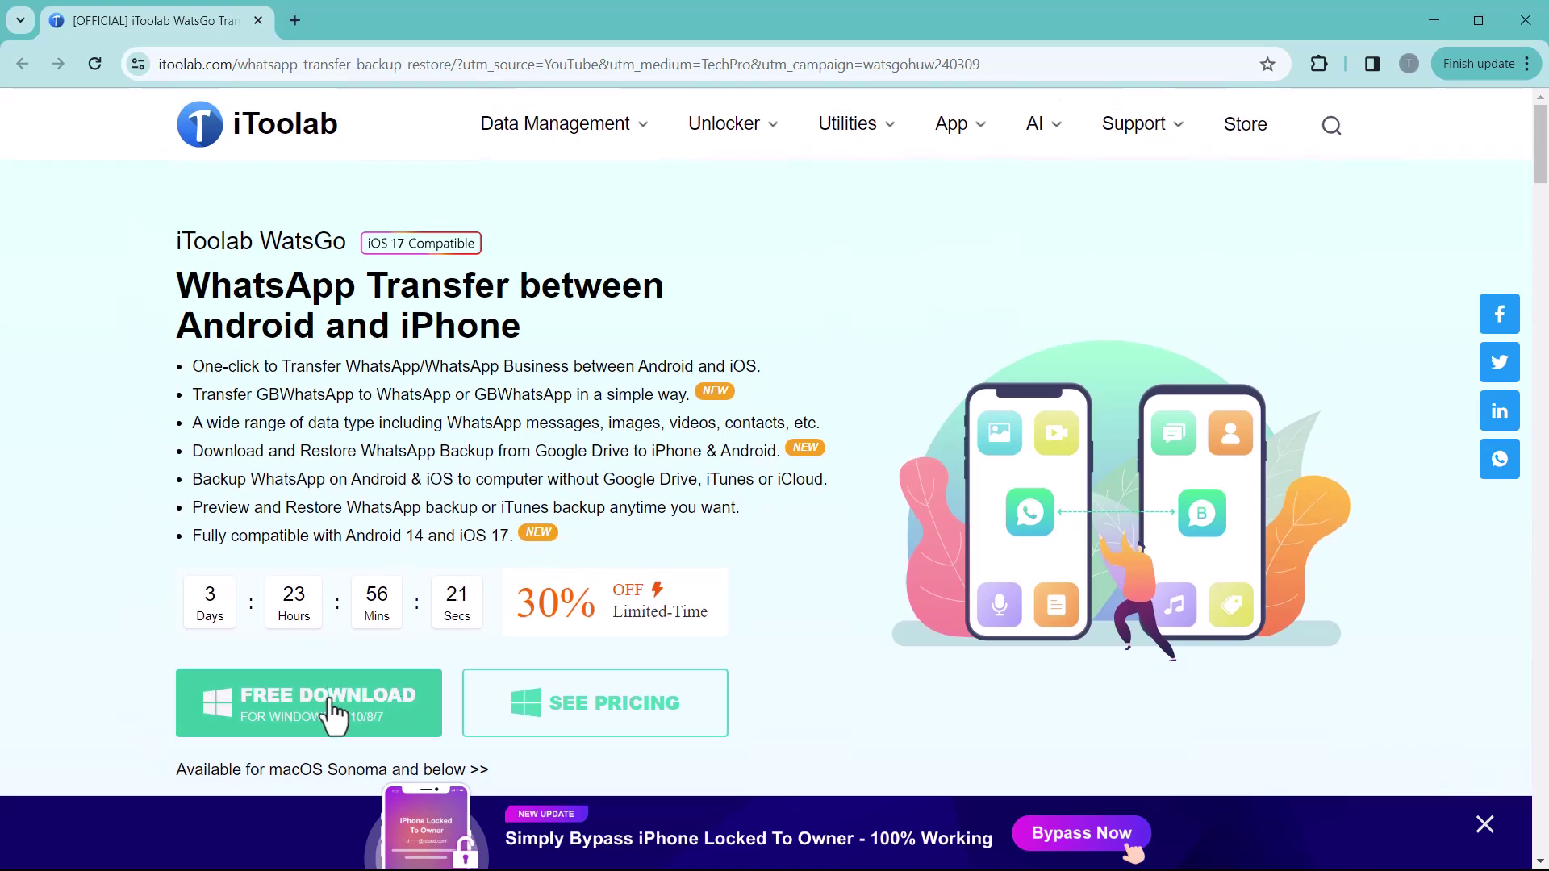
Step: Choose FREE DOWNLOAD for Windows on the WatsGo product page
click(331, 700)
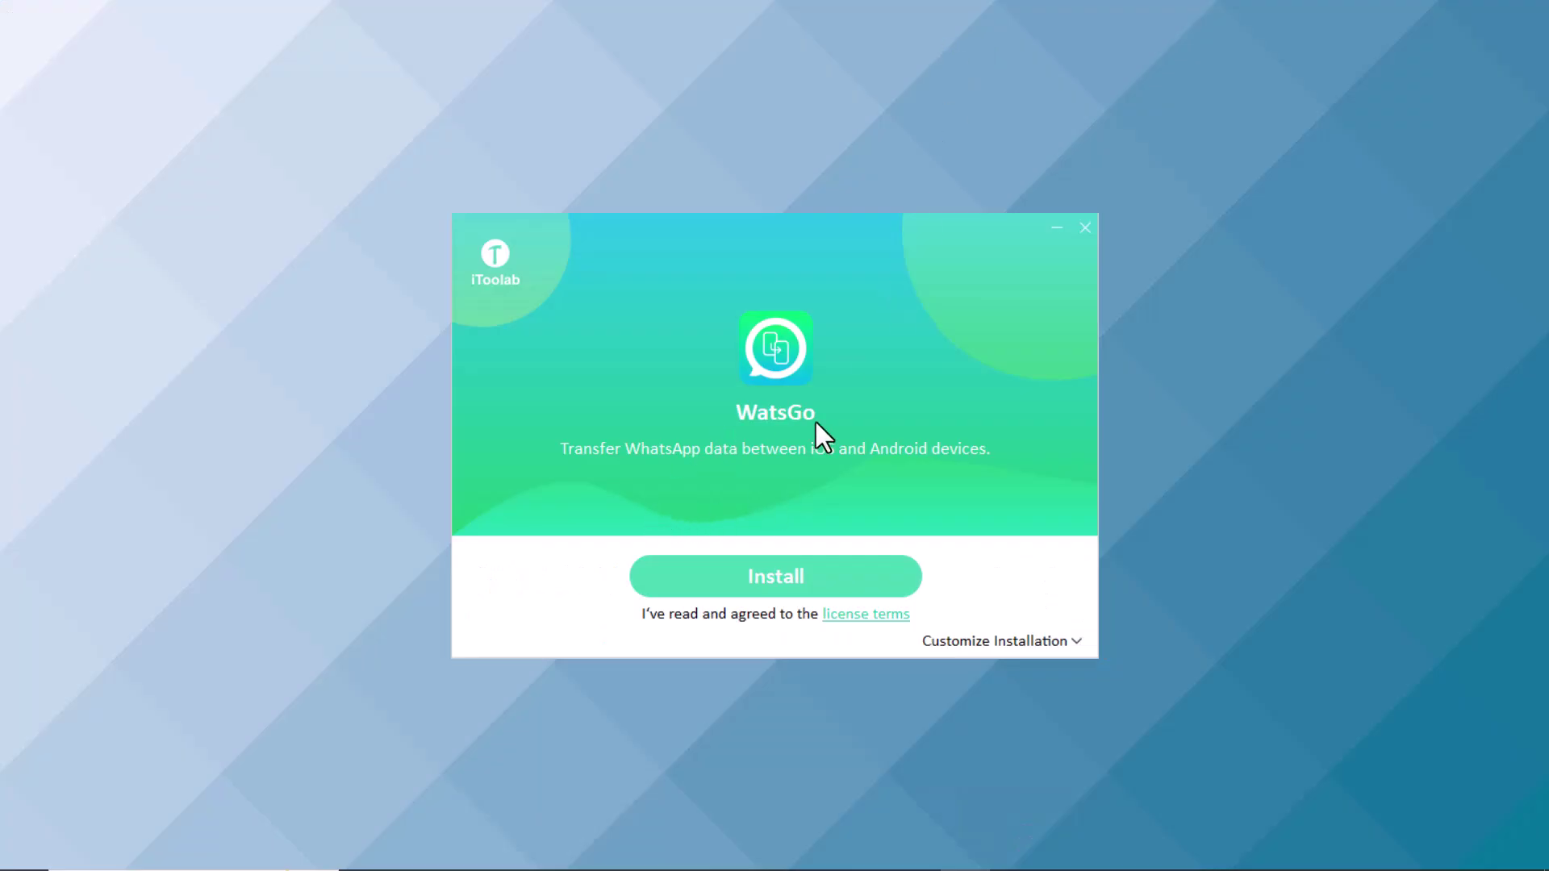
Step: Install WatsGo from the installer window and launch it
click(767, 579)
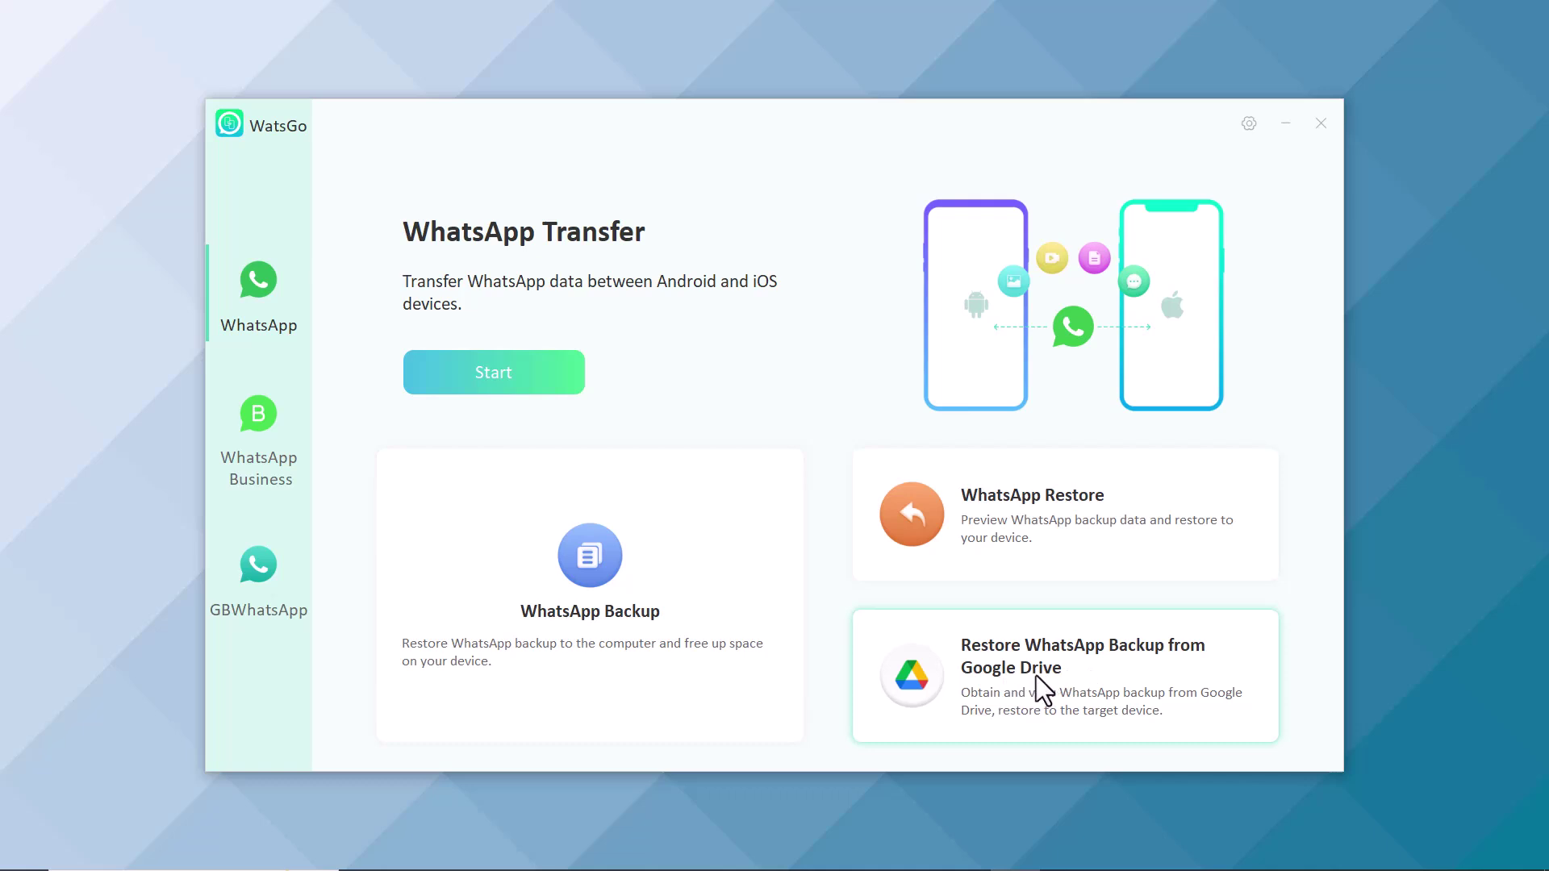
click(260, 466)
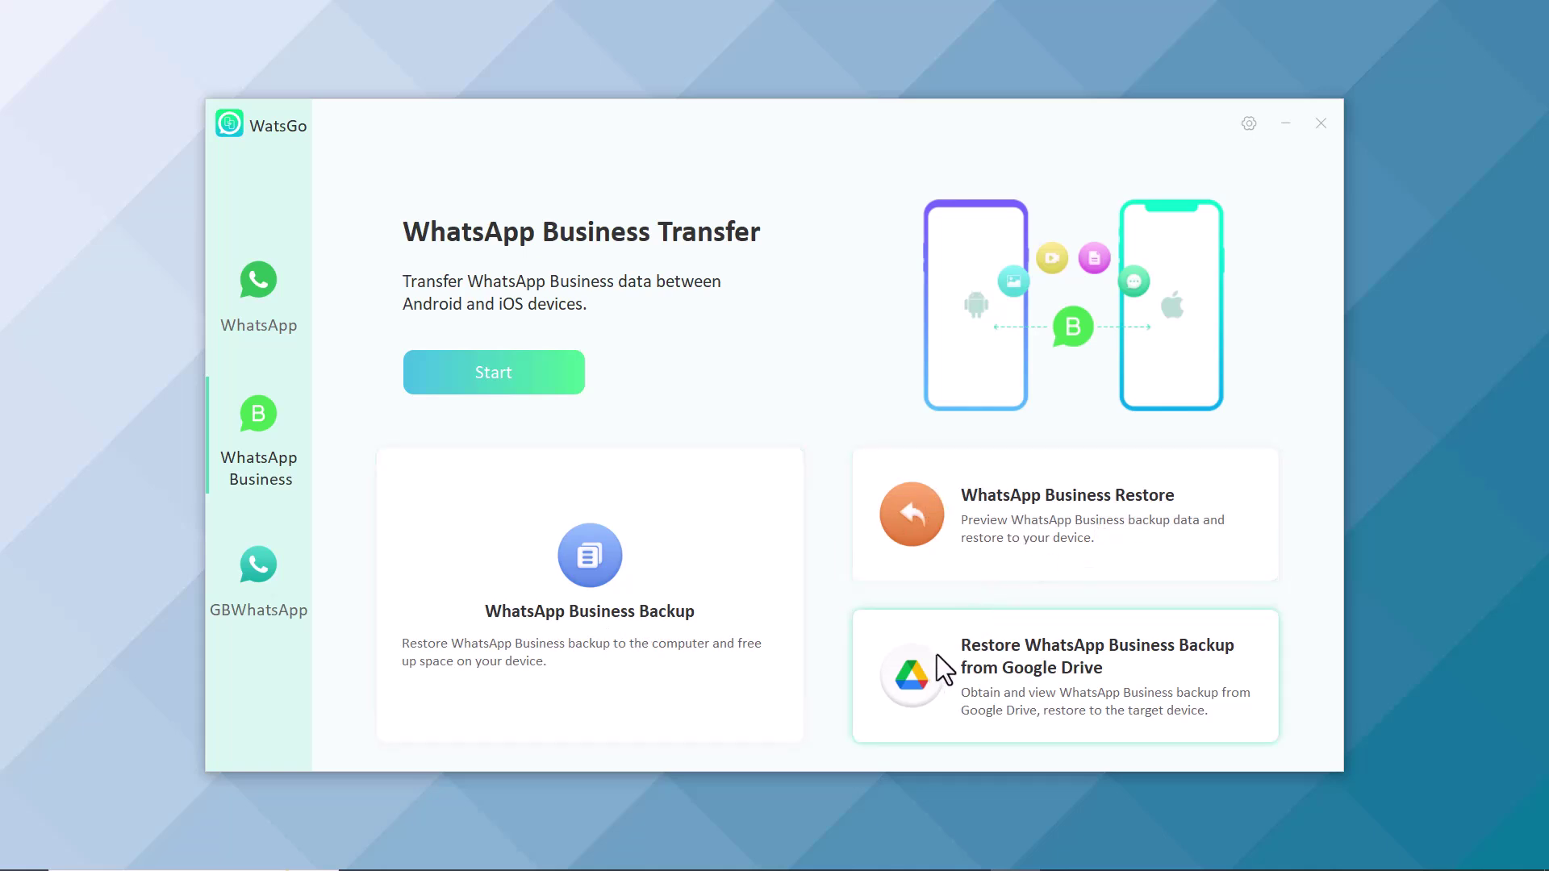
click(278, 592)
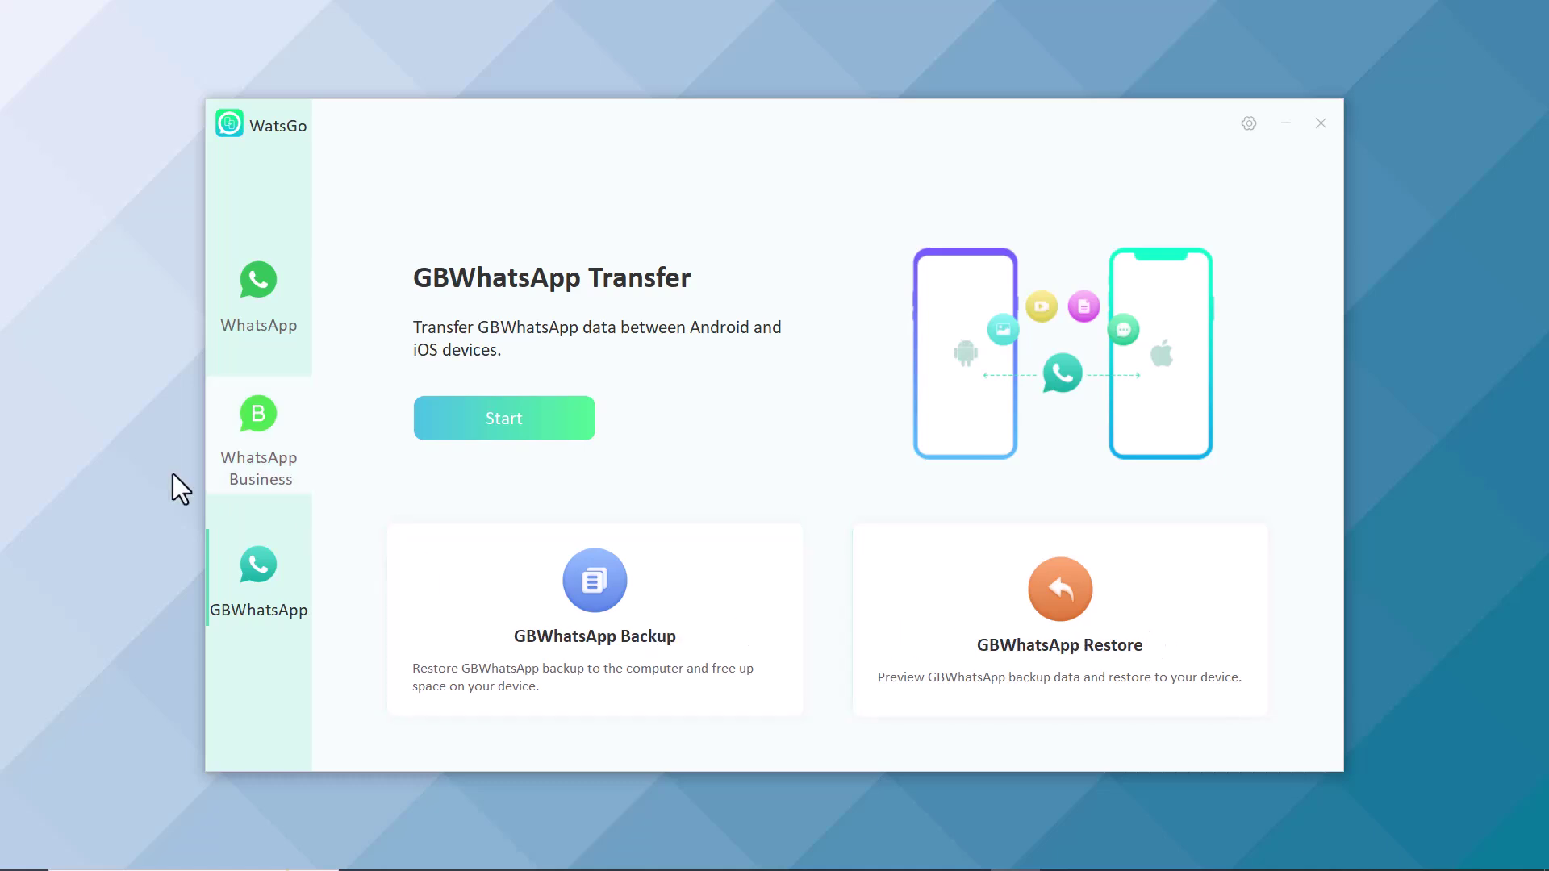
click(255, 292)
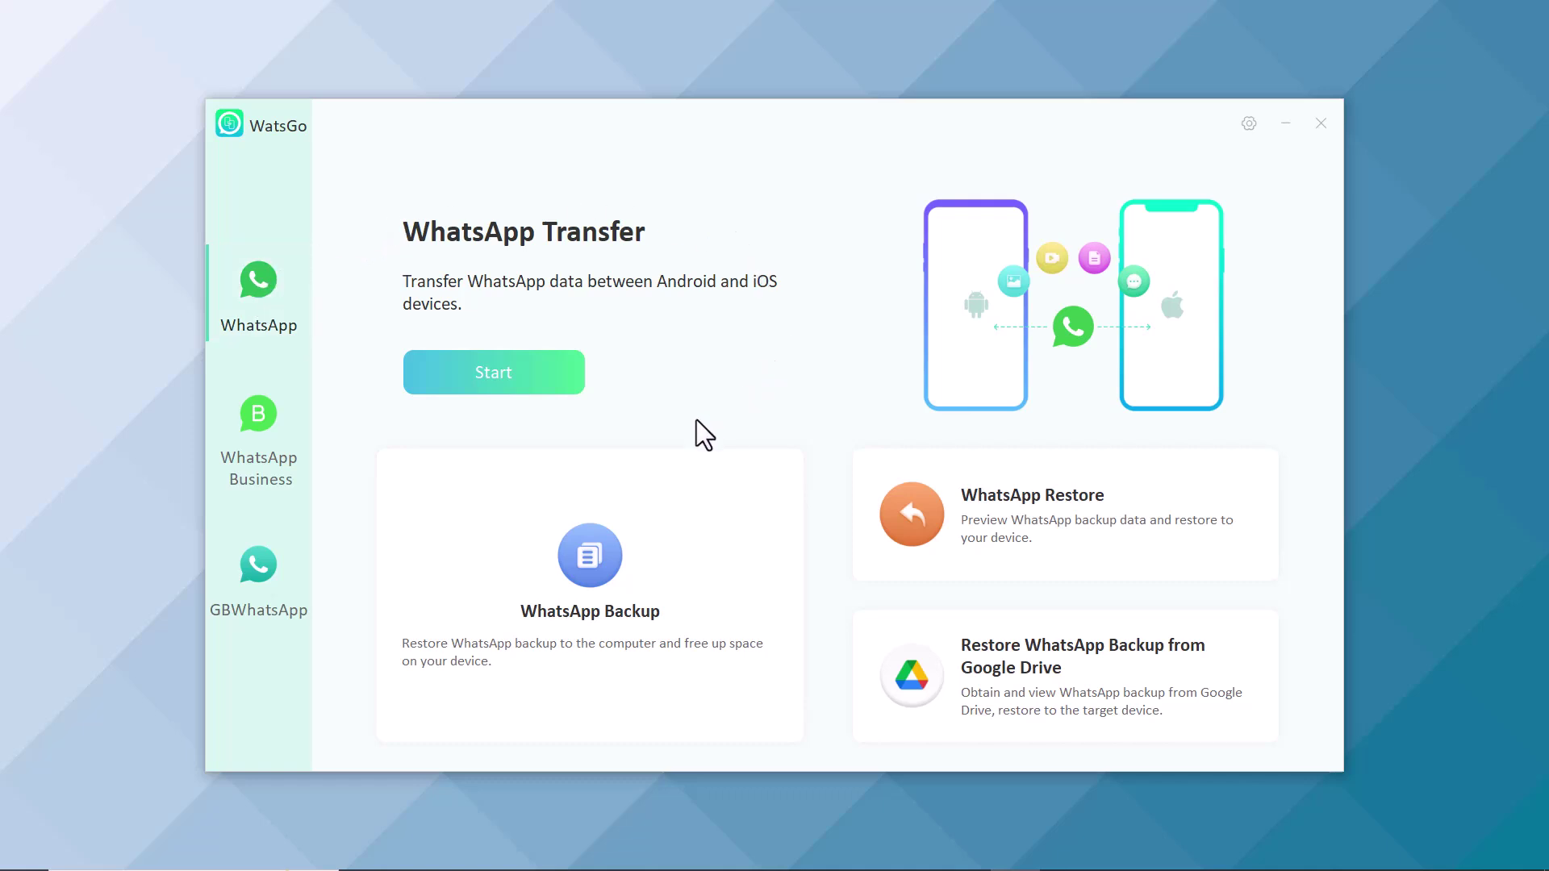
Step: Begin a WhatsApp transfer with the Android A51s as Source and the iPhone as Destination
click(468, 368)
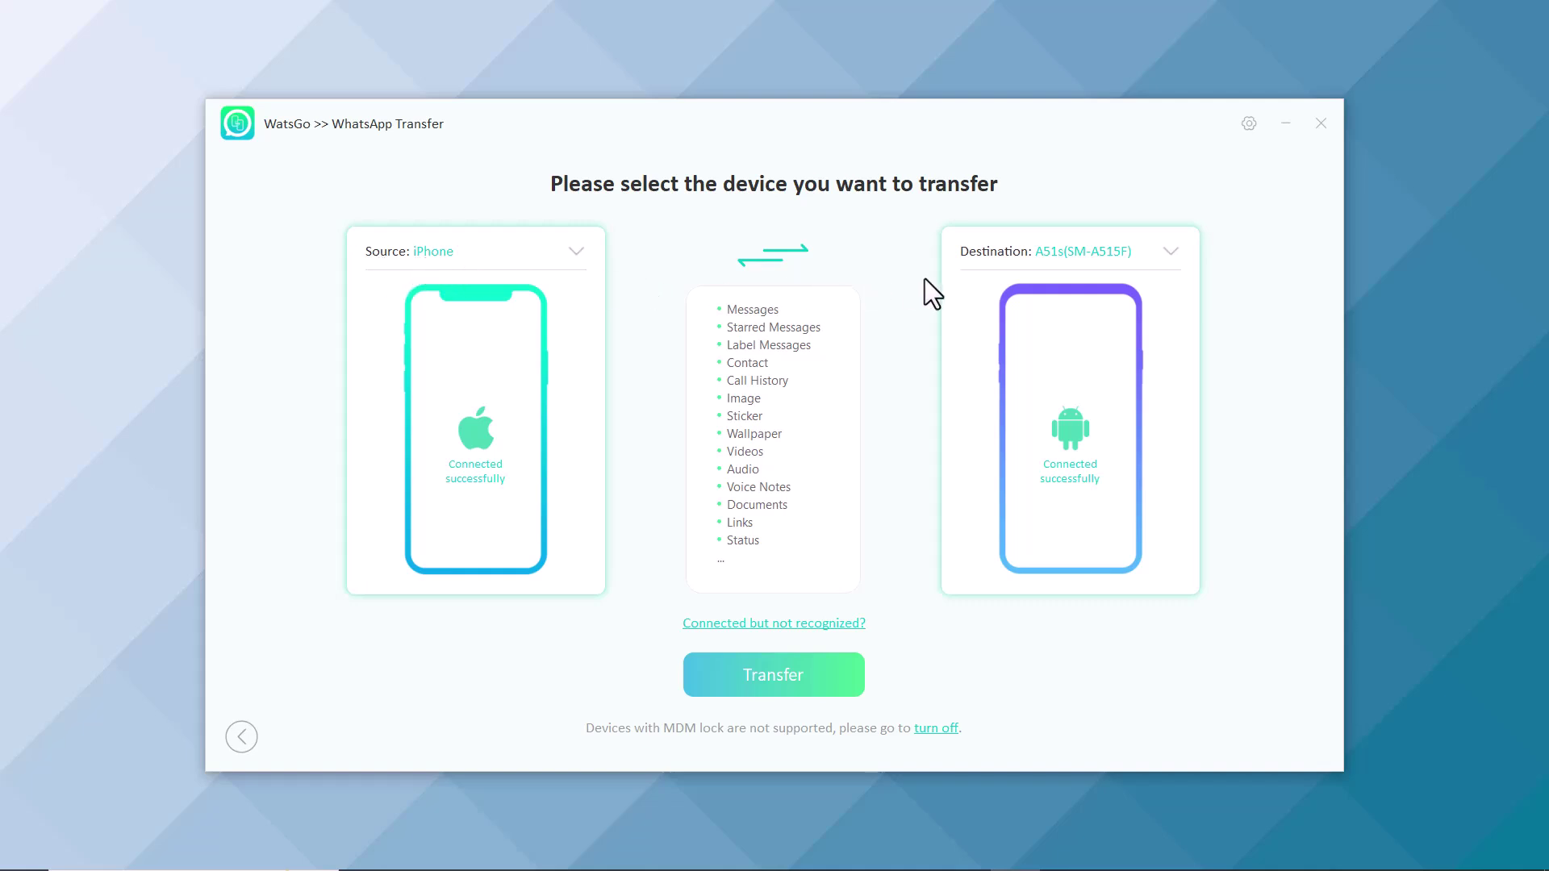
click(770, 254)
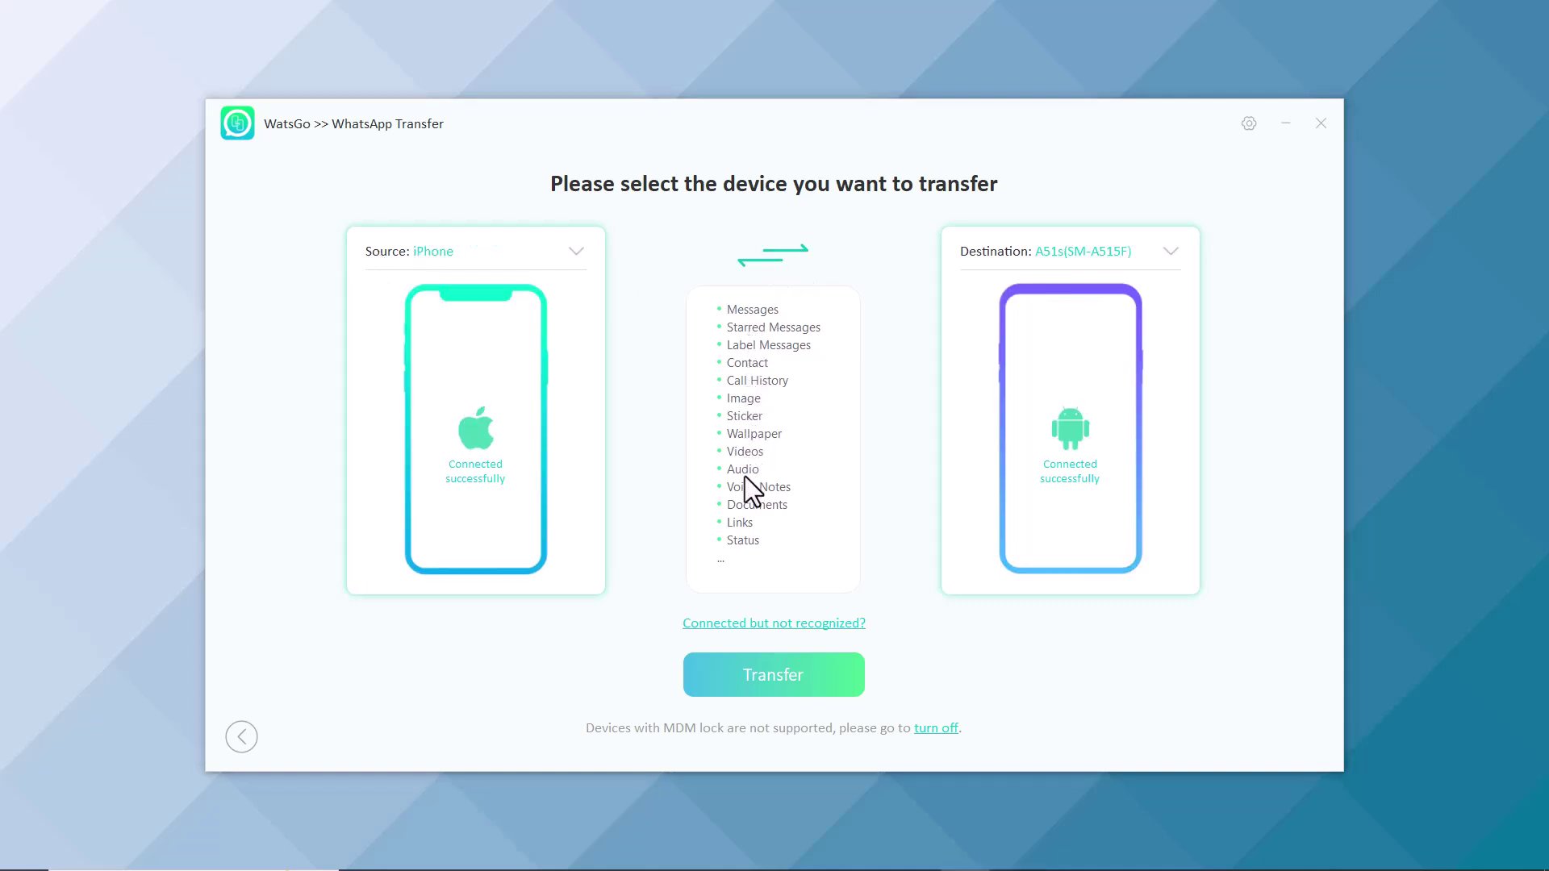
click(773, 255)
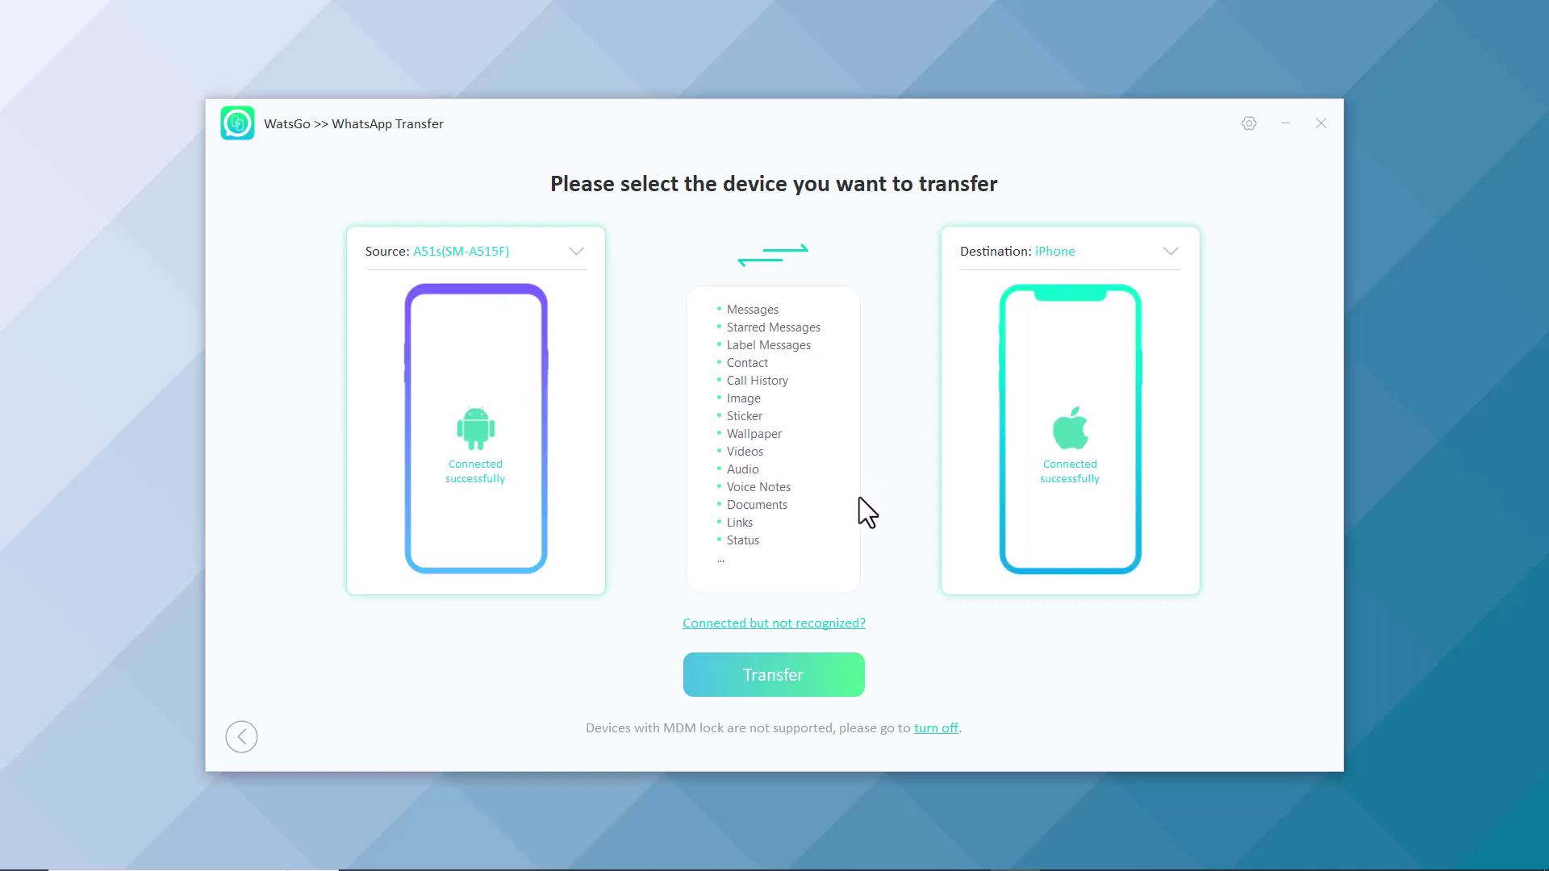
click(757, 675)
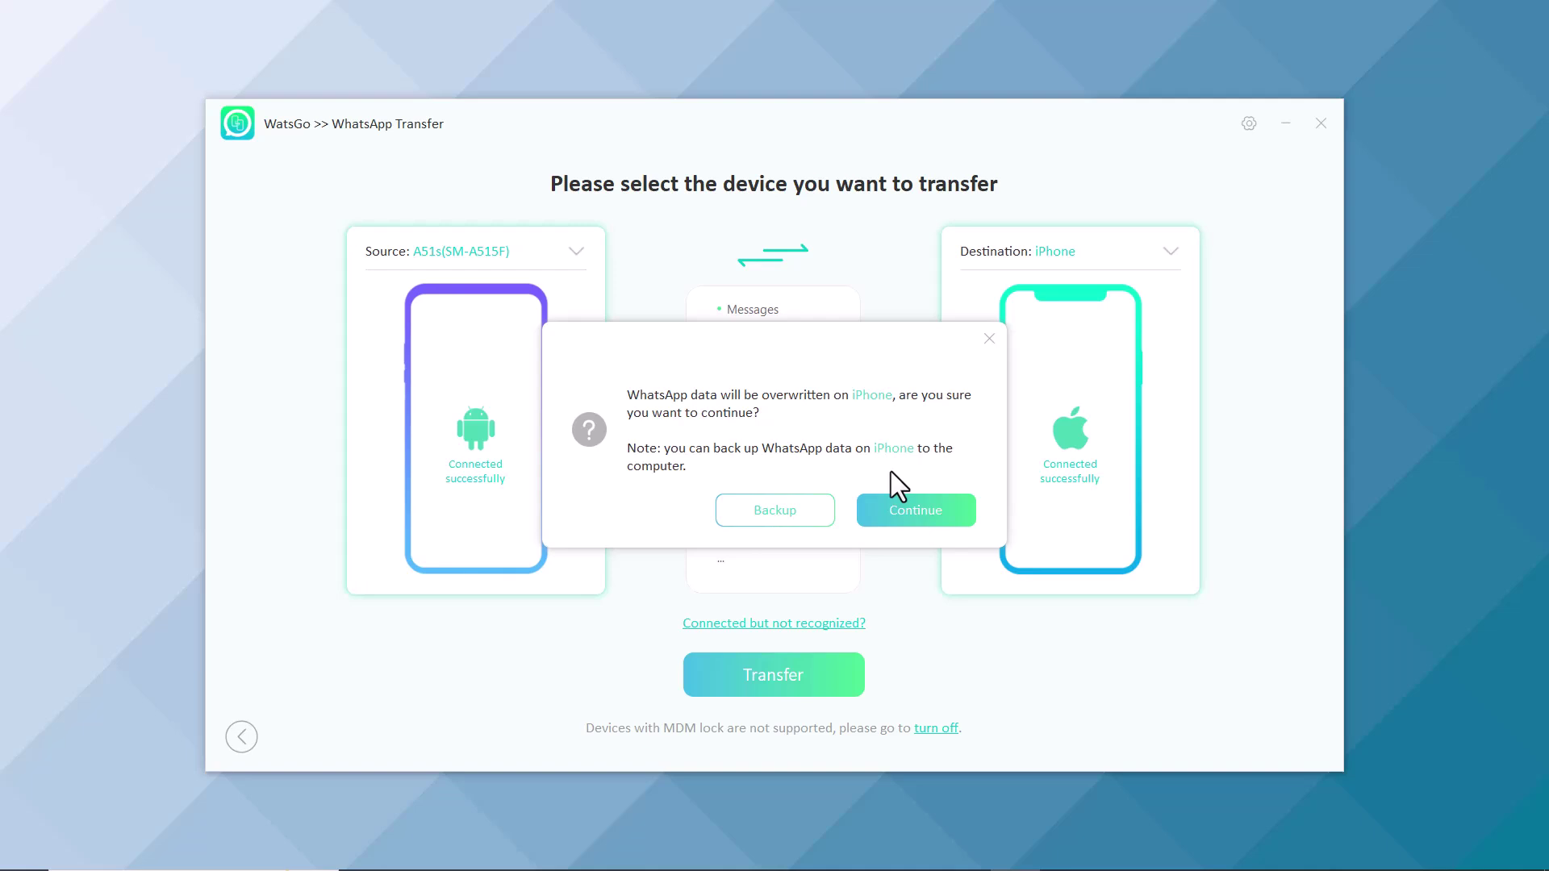
Step: Accept overwriting the iPhone's WhatsApp data and deselect Video from the media types
click(903, 516)
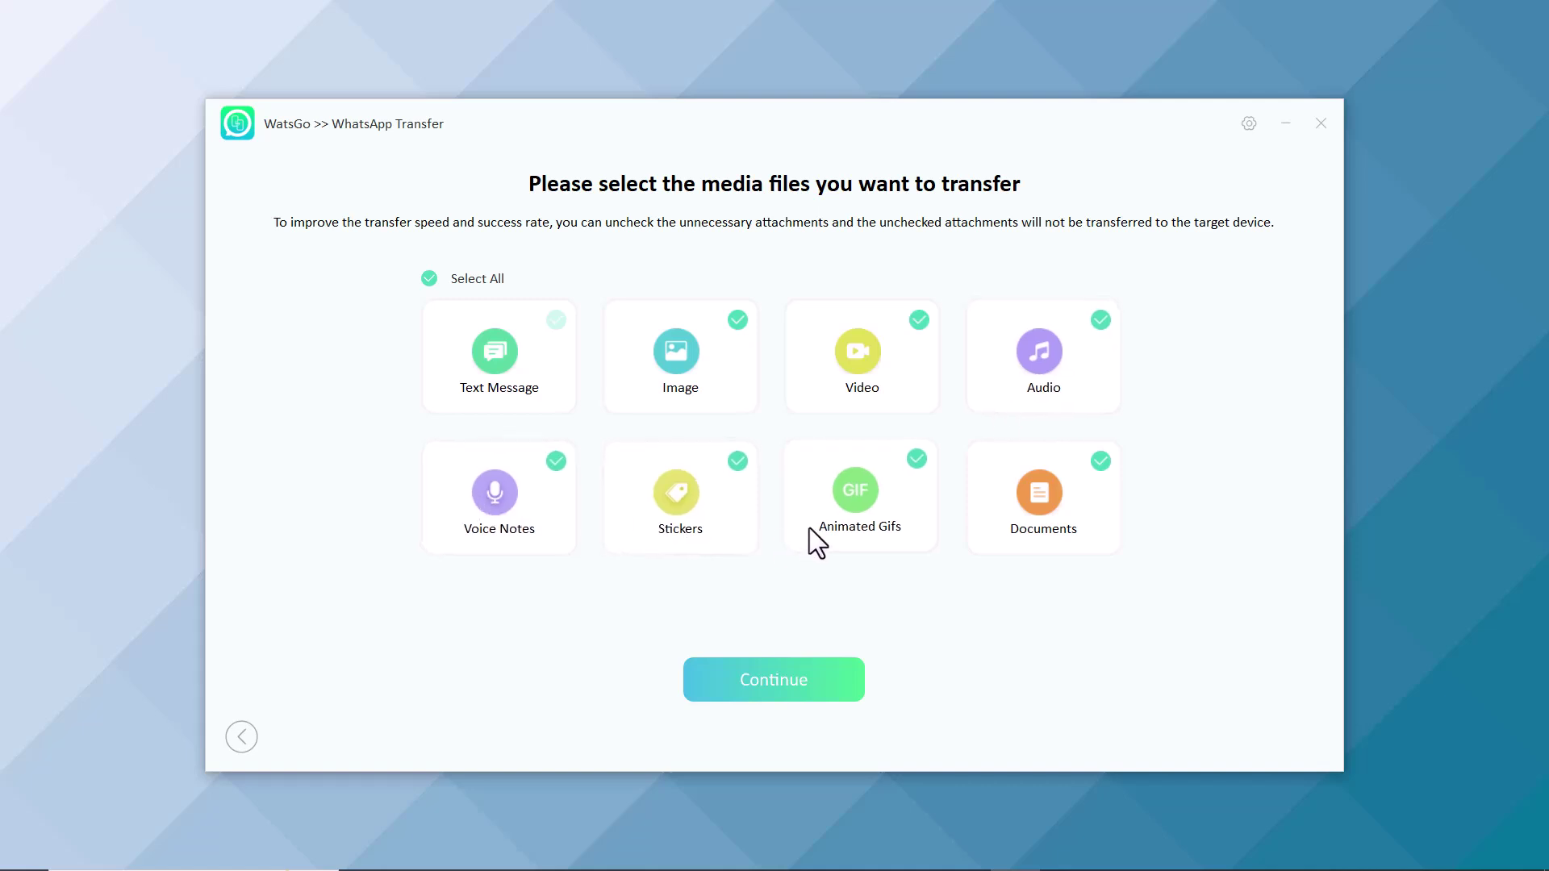
click(910, 318)
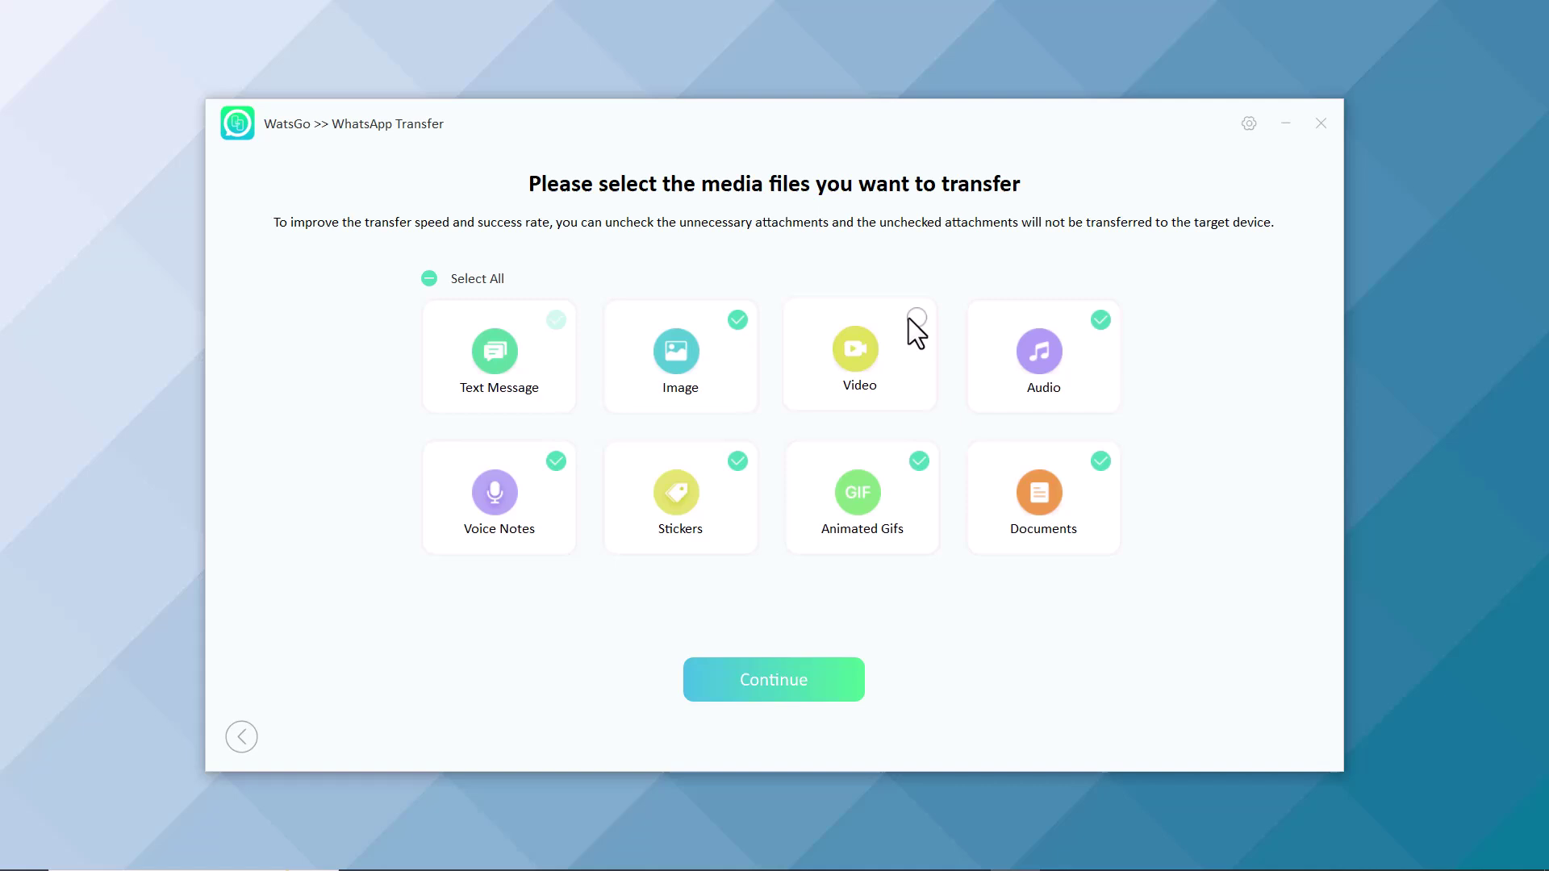
click(786, 684)
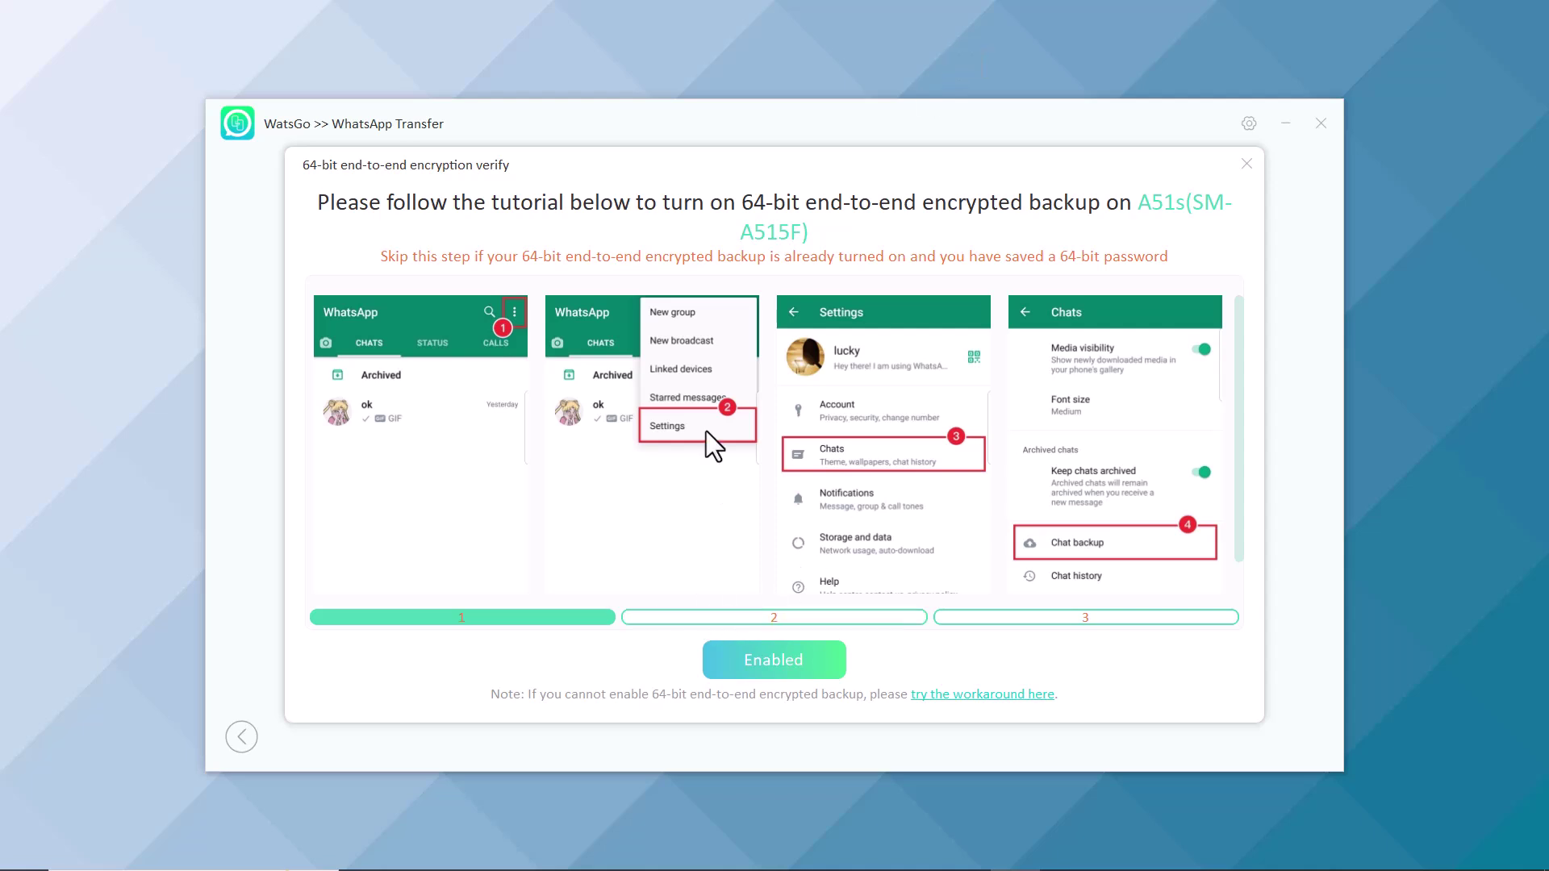
Step: Step through tutorial pages 2 and 3 and confirm end-to-end encrypted backup is Enabled
click(863, 618)
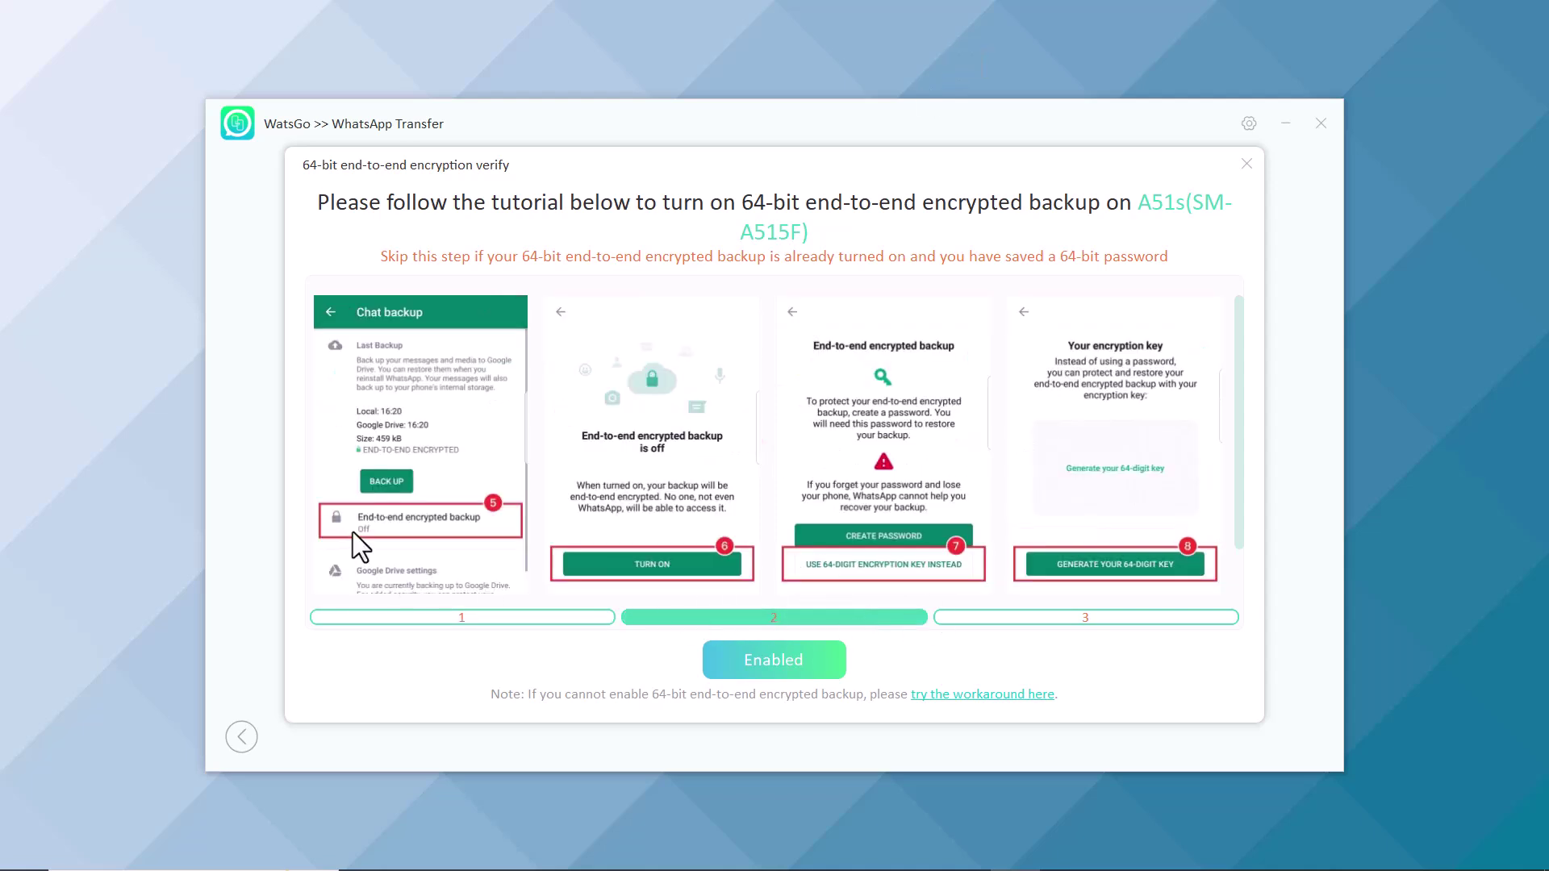
click(1009, 621)
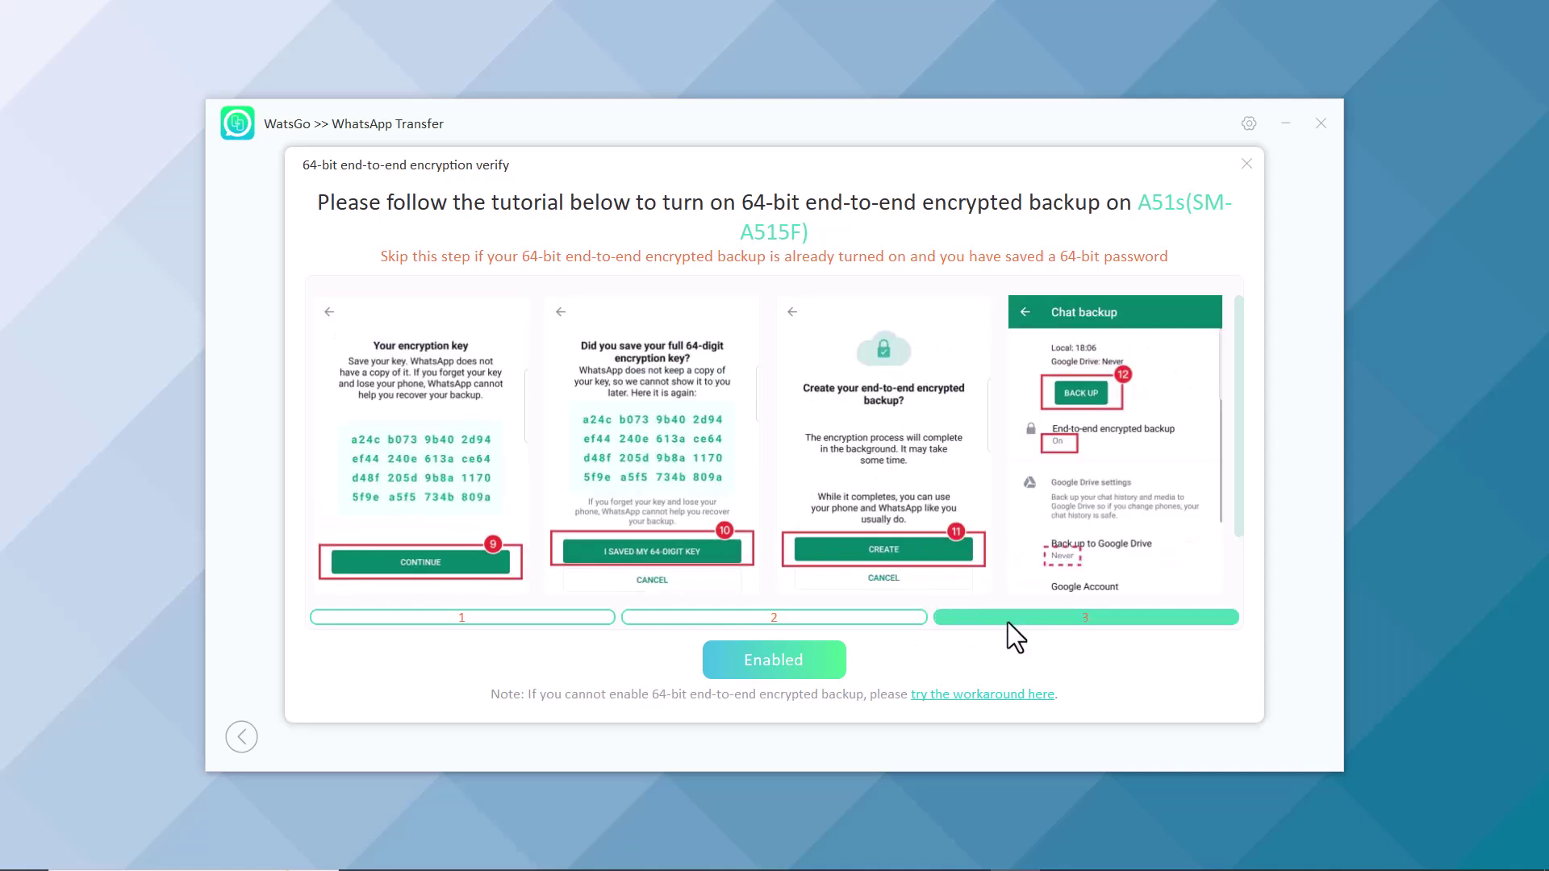
click(768, 662)
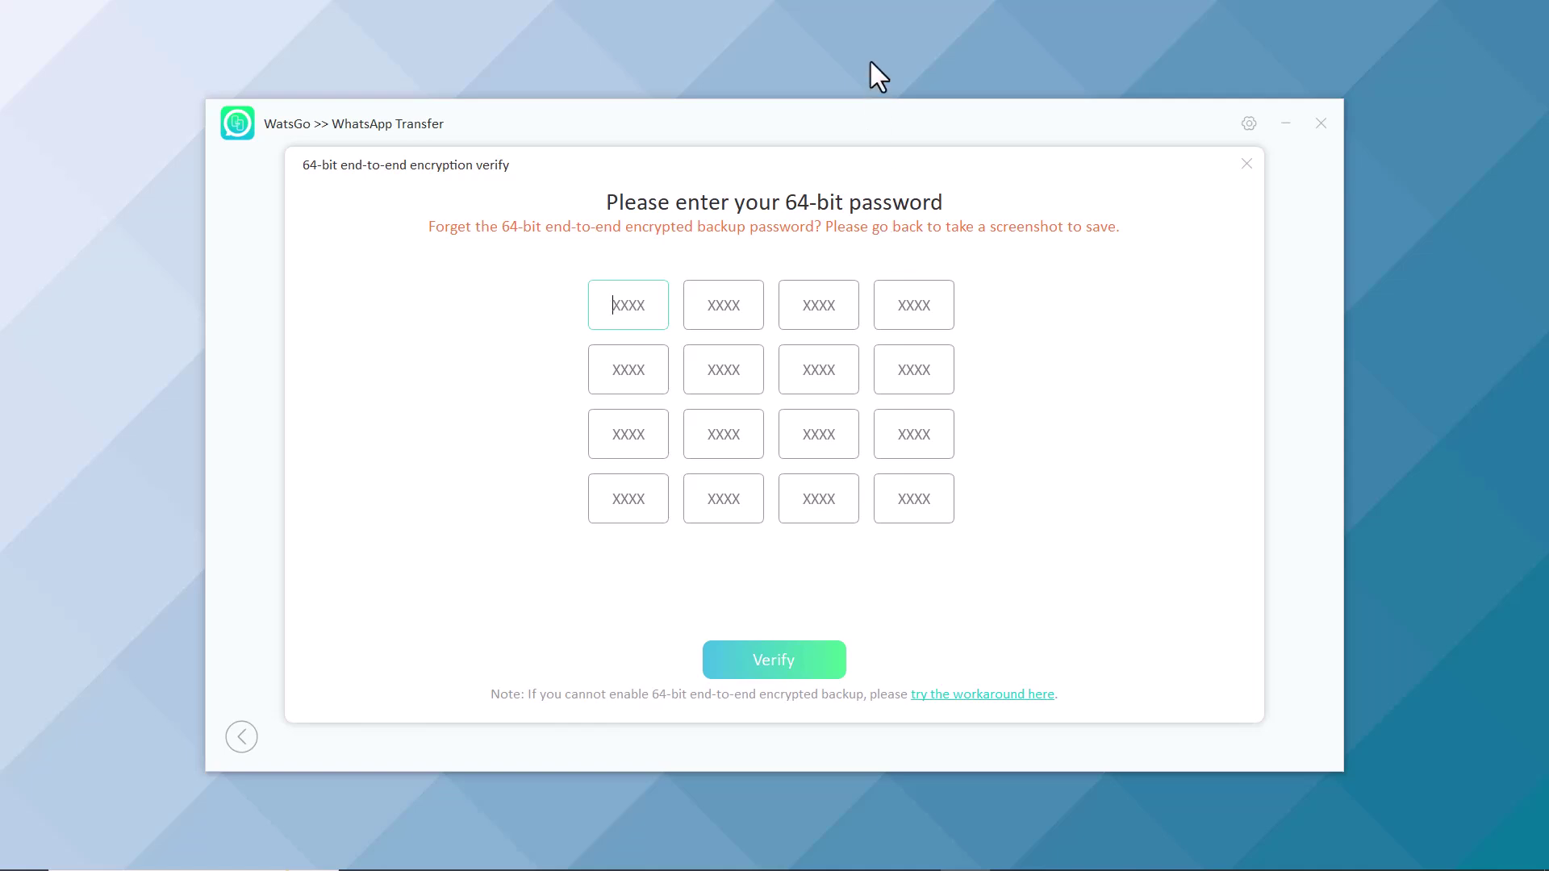
Step: Paste and verify the 64-digit backup key, then confirm WhatsApp is logged in on the iPhone
key(ctrl+v)
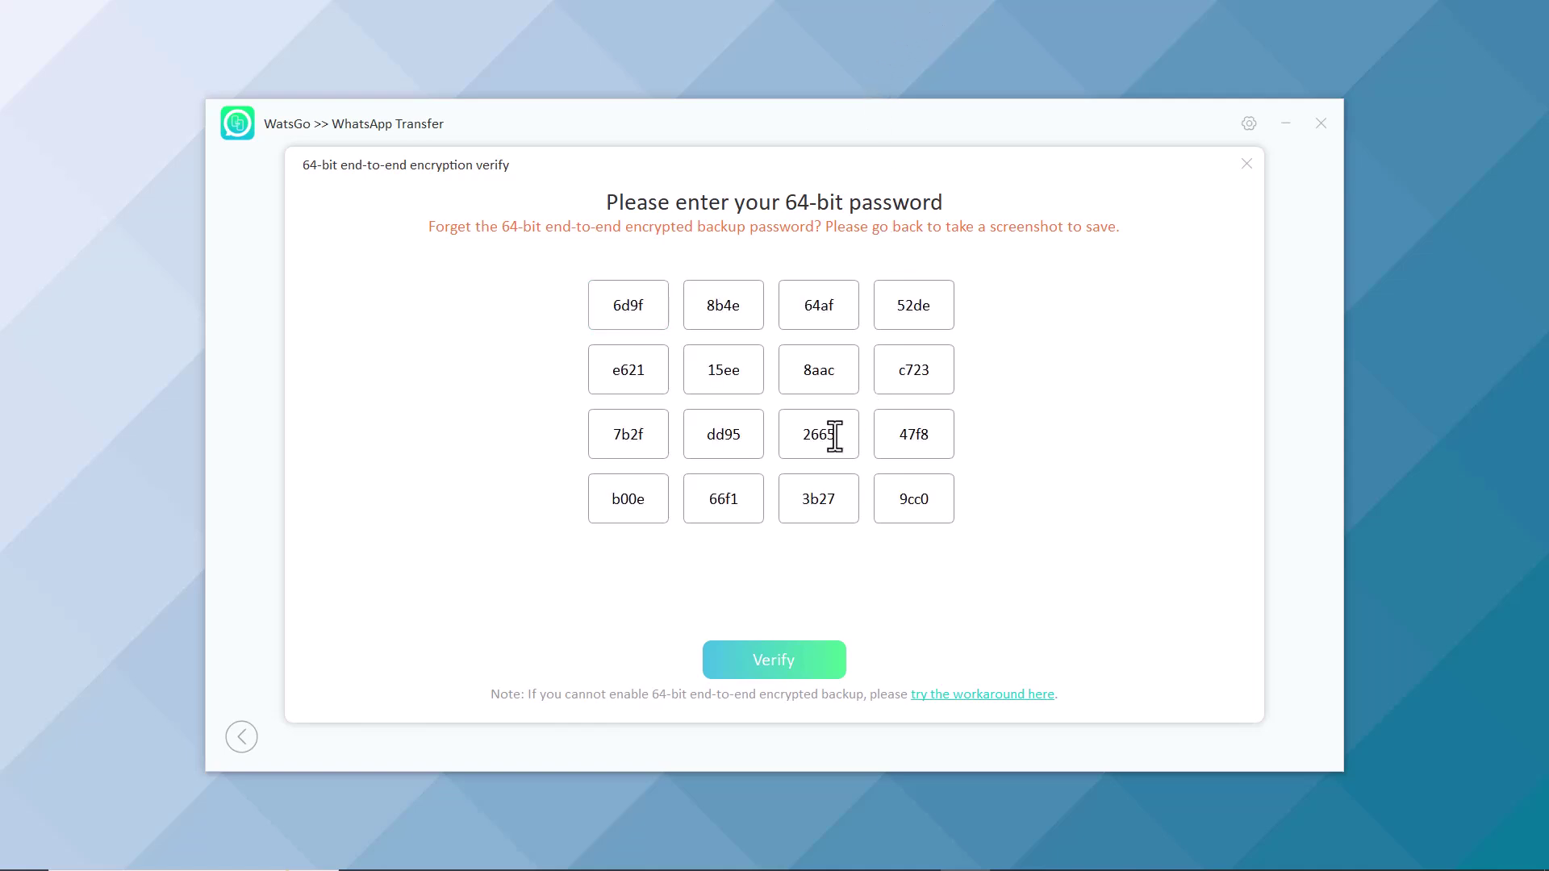
click(773, 660)
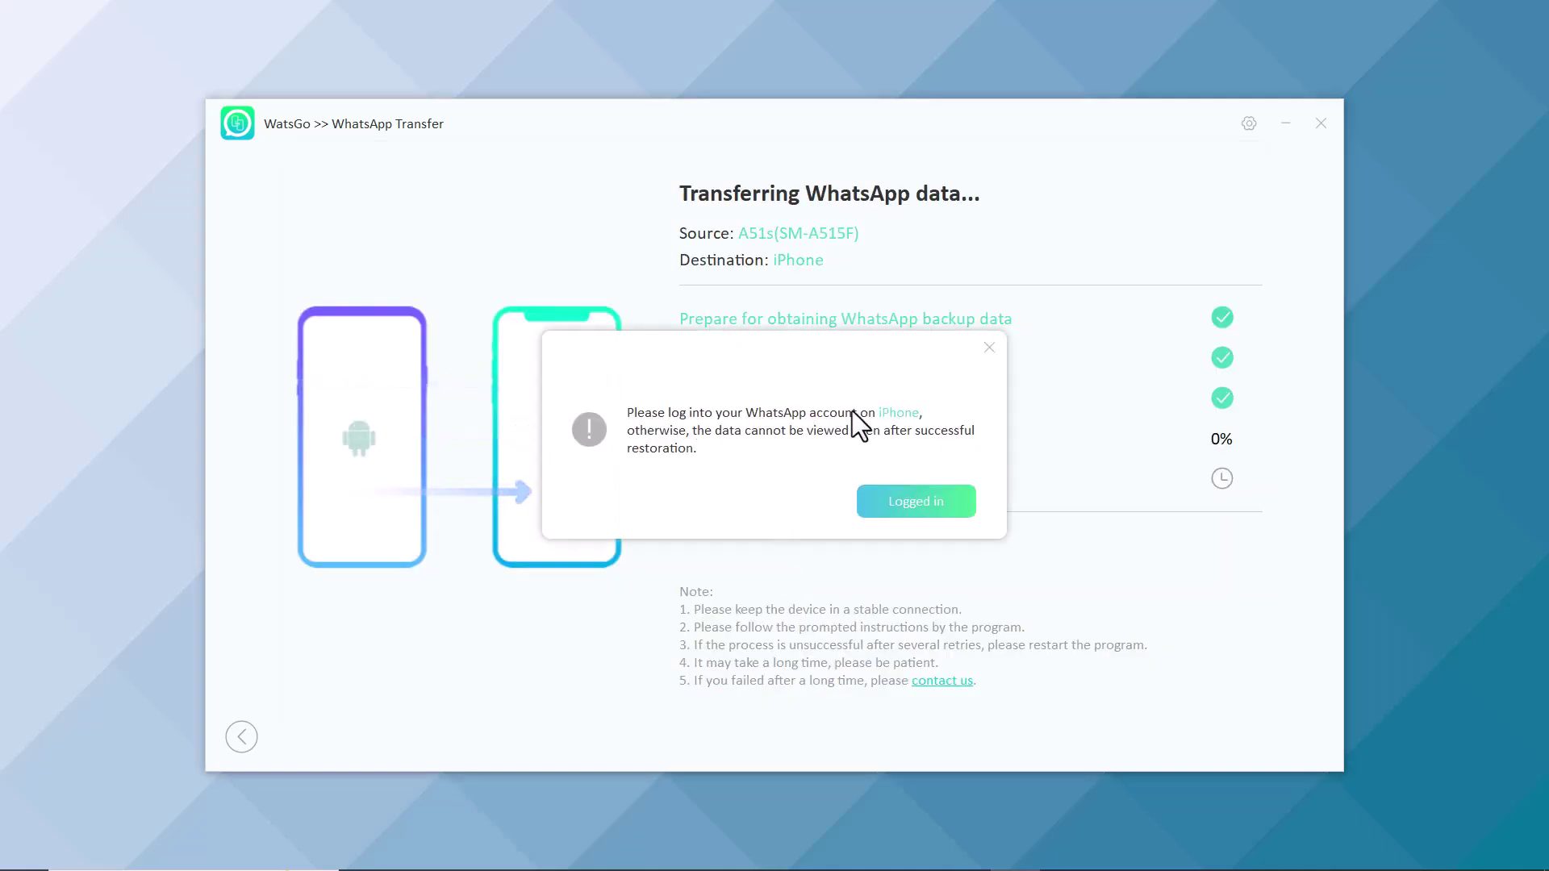
click(911, 503)
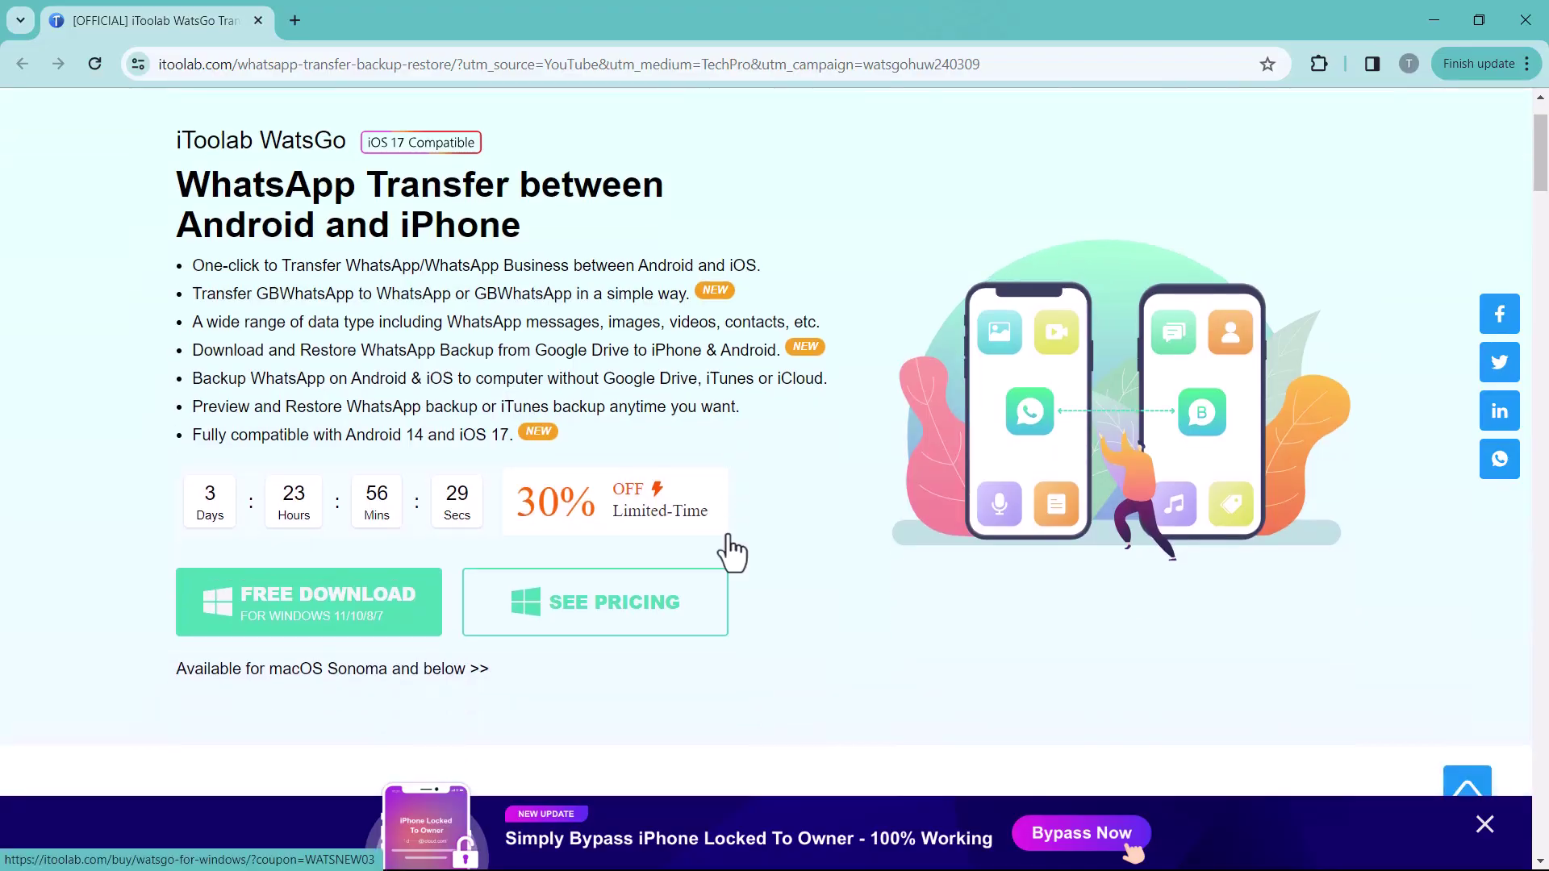
Step: Scroll the WatsGo product page down to the four transfer-direction cards
scroll(733, 552, down, 1)
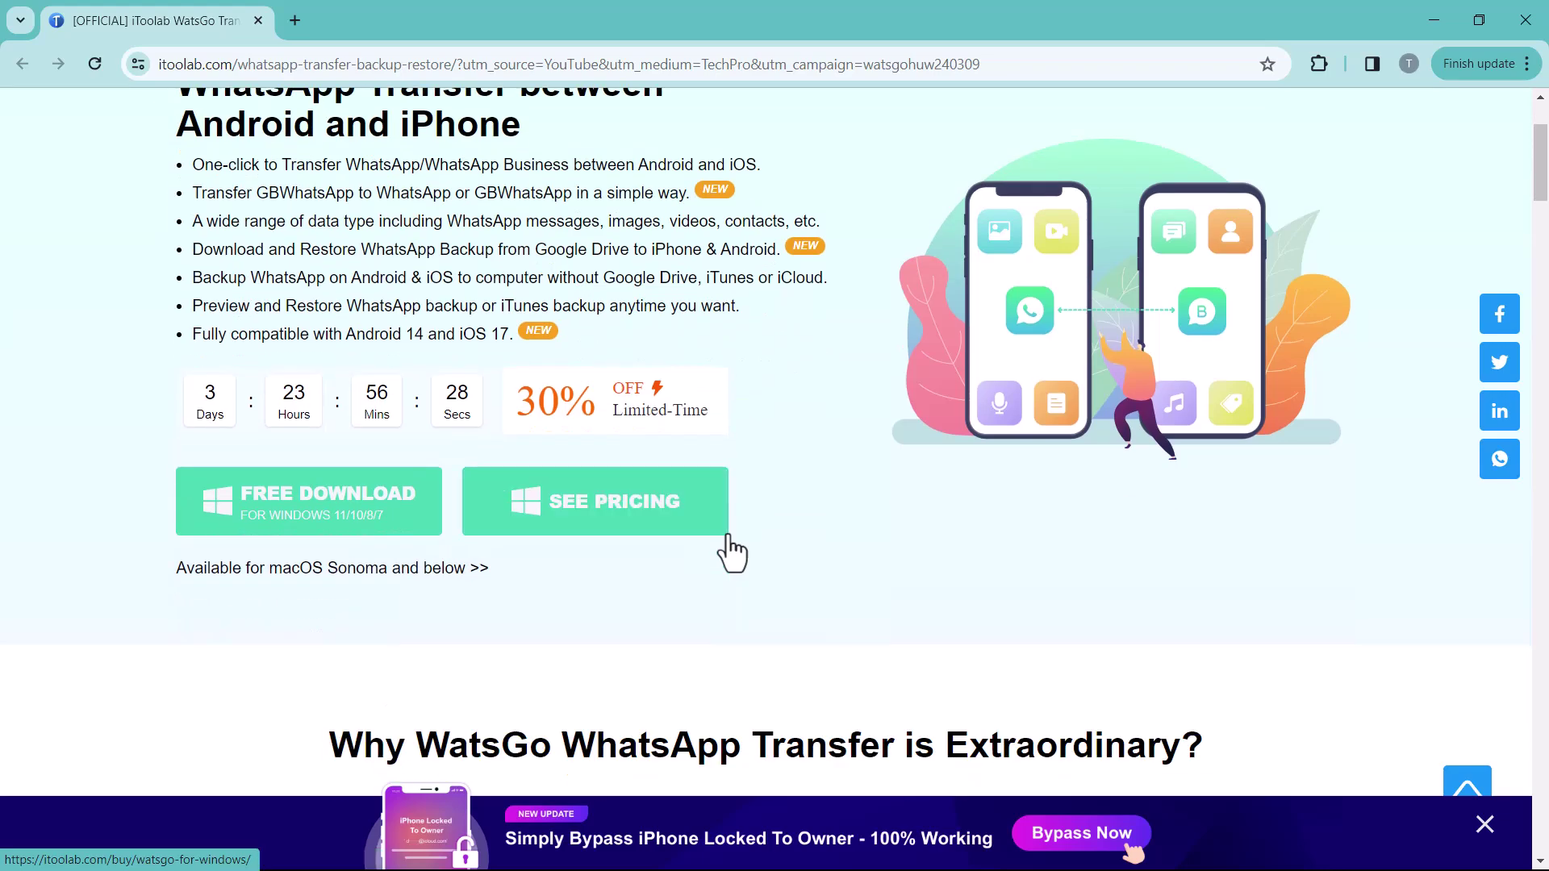
scroll(726, 552, down, 1)
scroll(684, 535, down, 10)
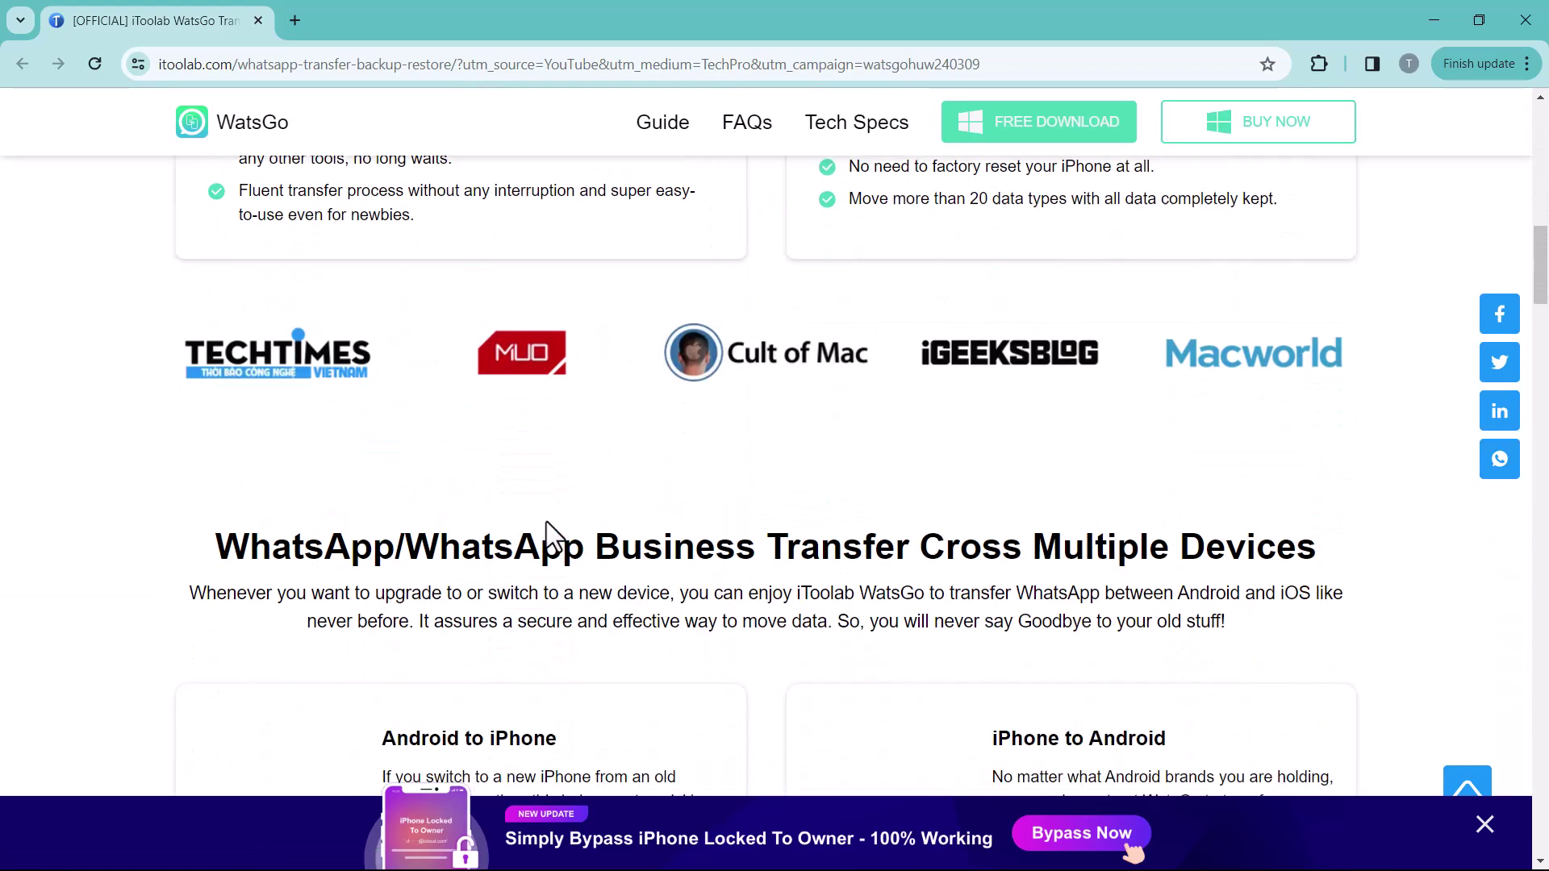
scroll(549, 537, down, 5)
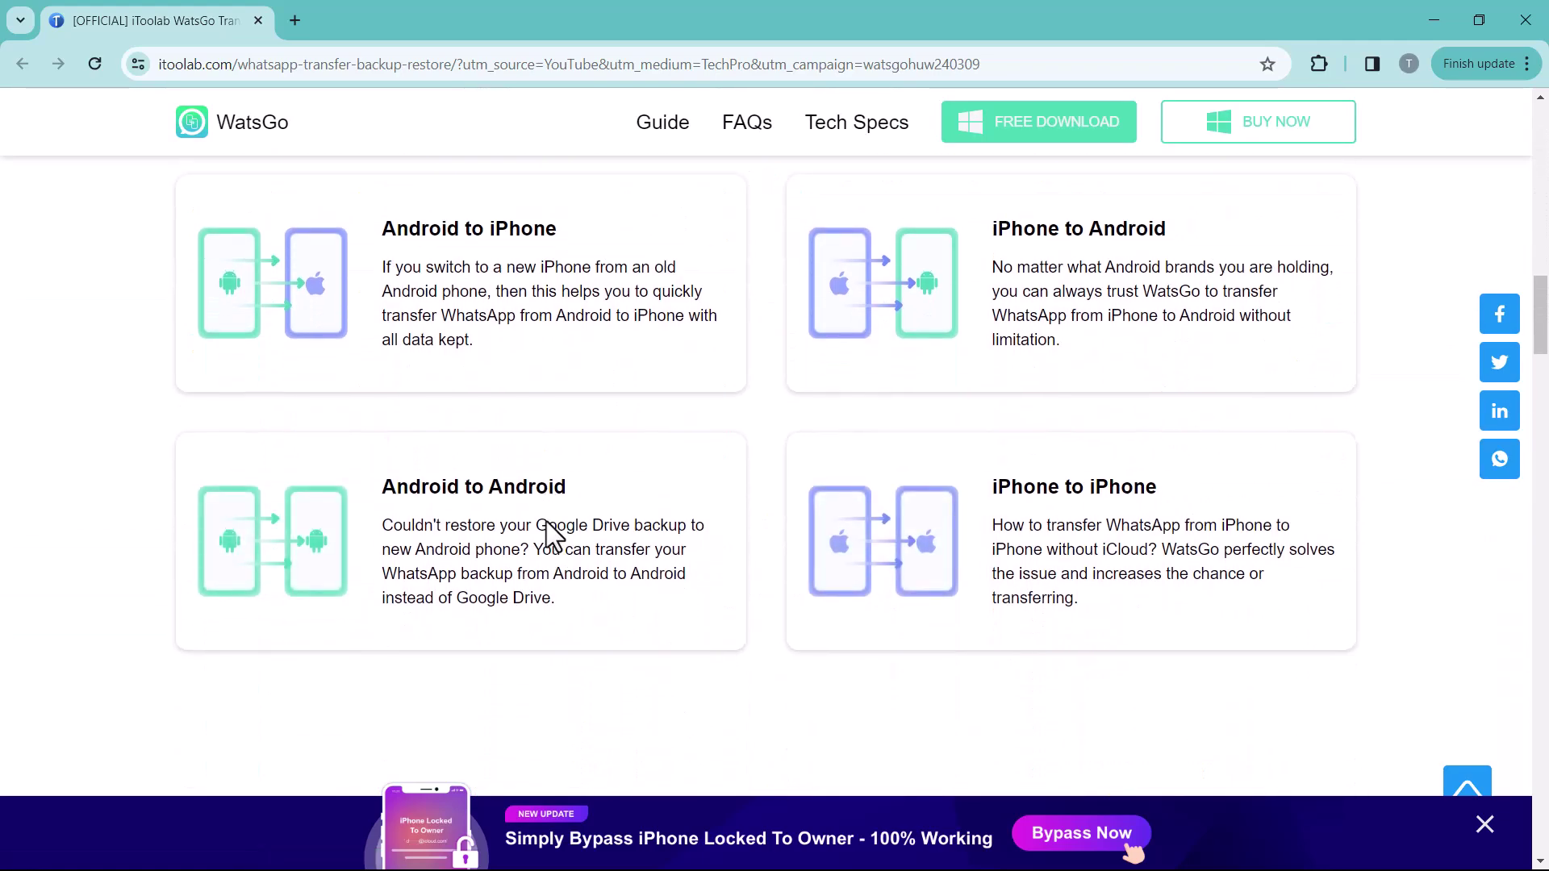